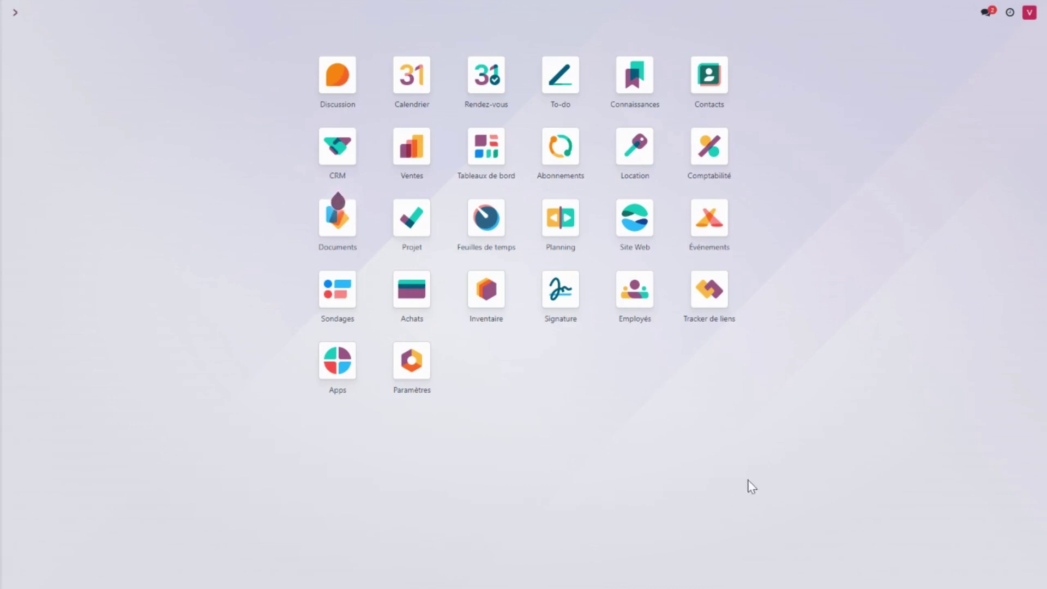
Open the Website app's Boutique and go to the La bière Kitap product page.
click(635, 240)
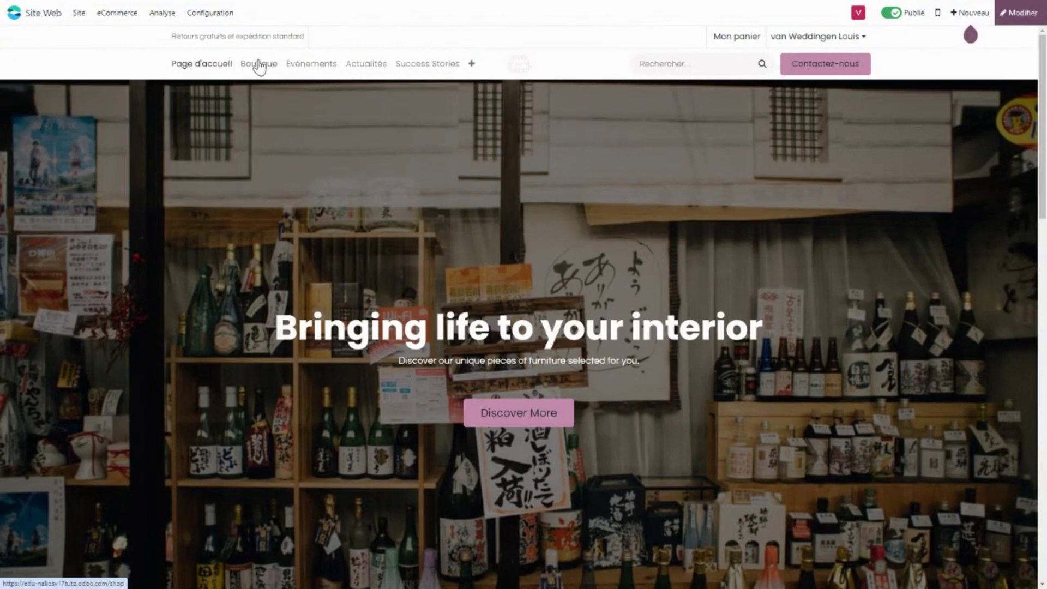
click(259, 64)
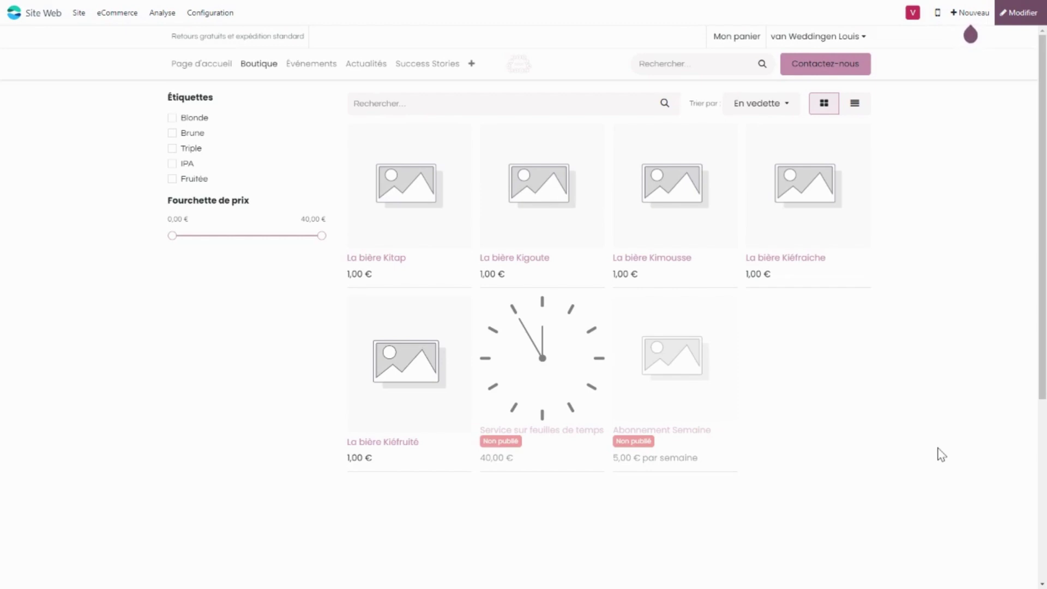
click(397, 209)
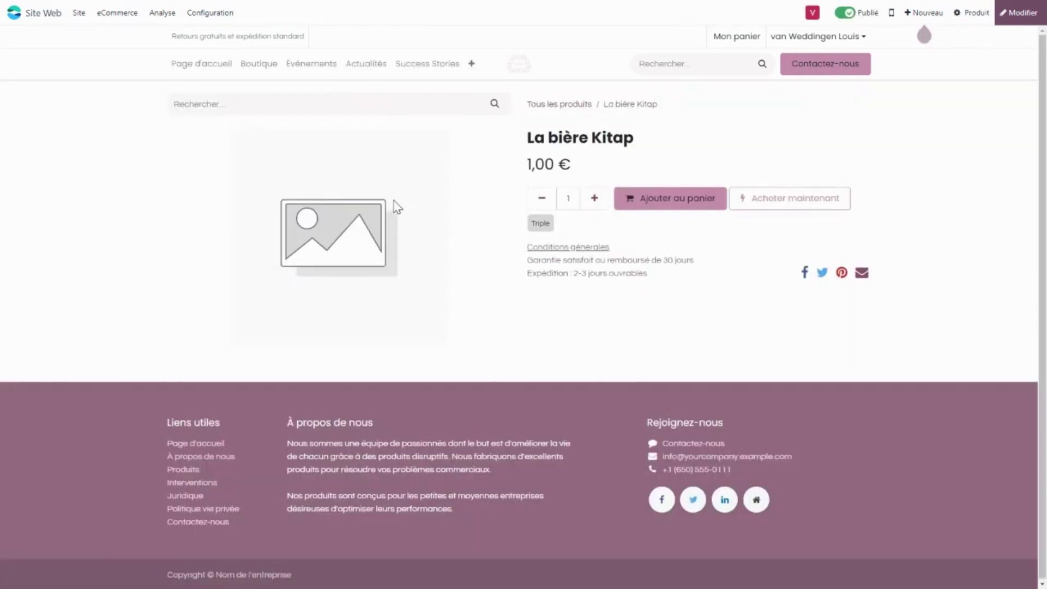
In edit mode, write 'La brève petite description' as Kitap's short description, then start the long description.
click(1006, 28)
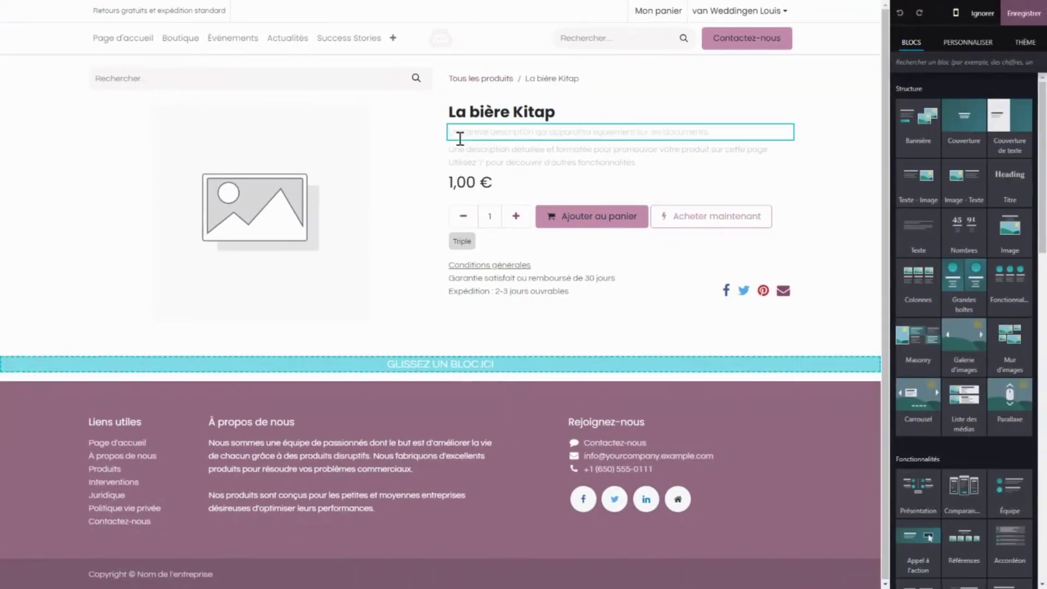
click(478, 133)
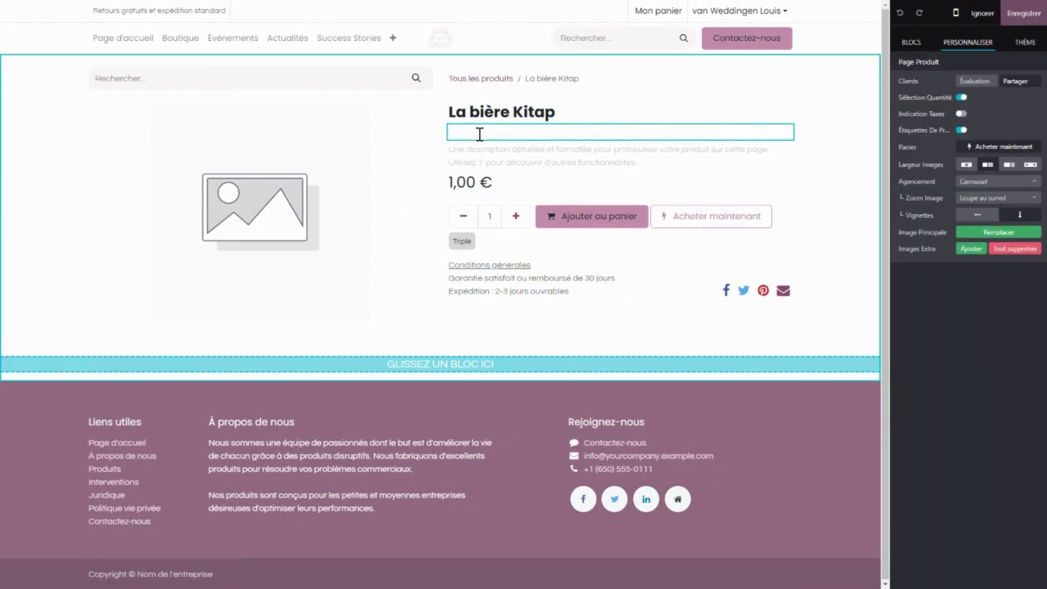
text(La brève petite description)
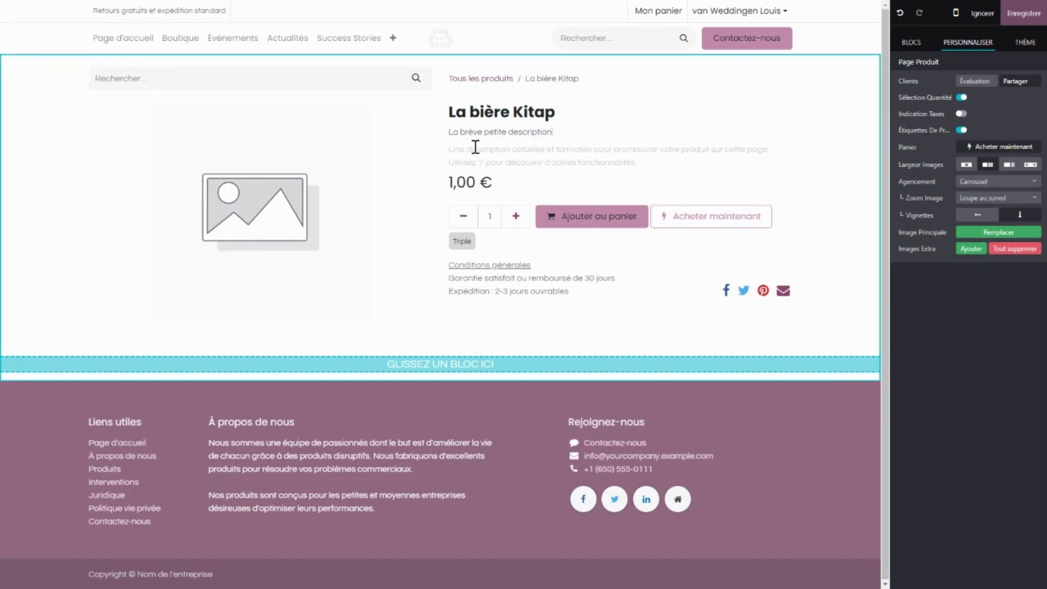
click(473, 148)
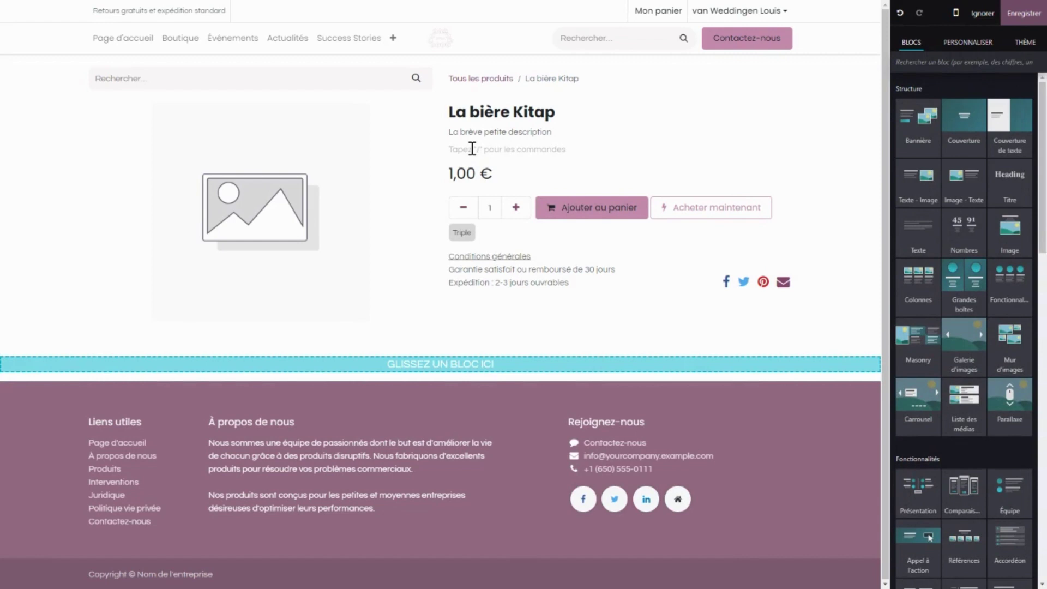
text(/)
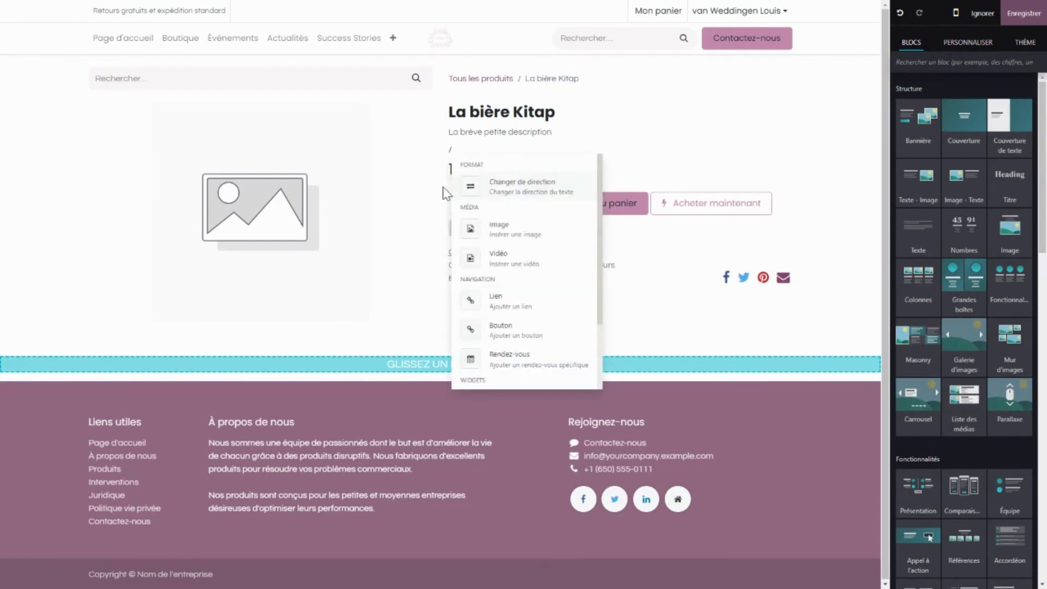
Dismiss the insert commands, remove the slash, and type the heading 'Conseil de consommation:'.
scroll(505, 256, down, 3)
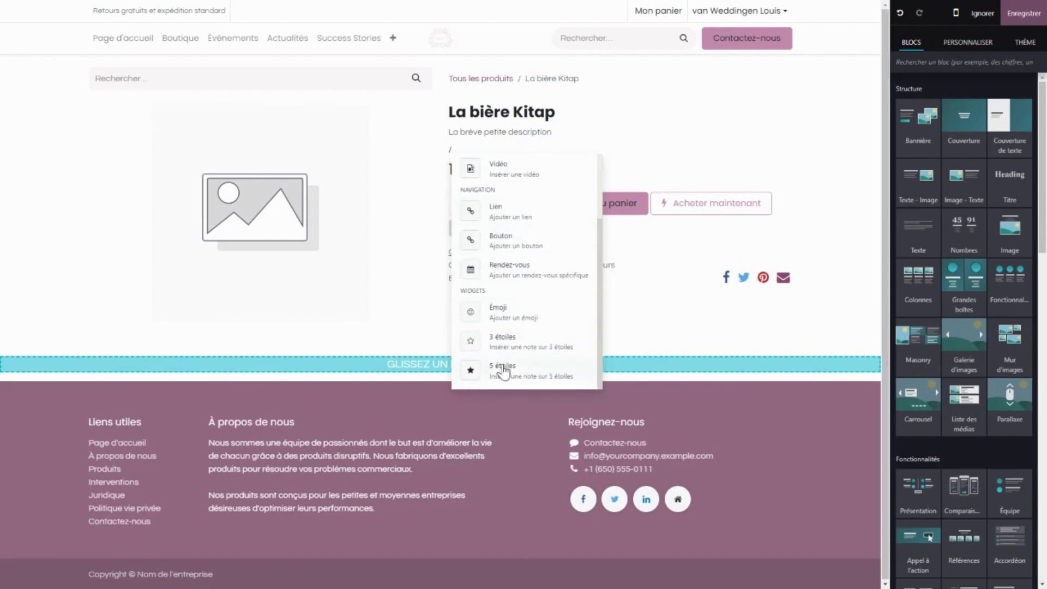
scroll(515, 381, up, 3)
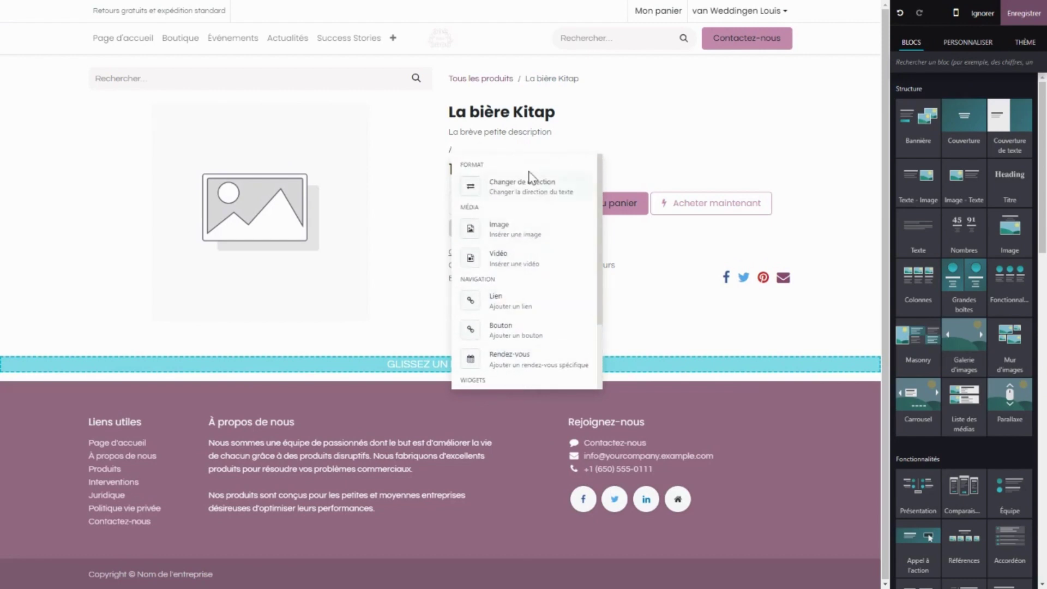
key(Escape)
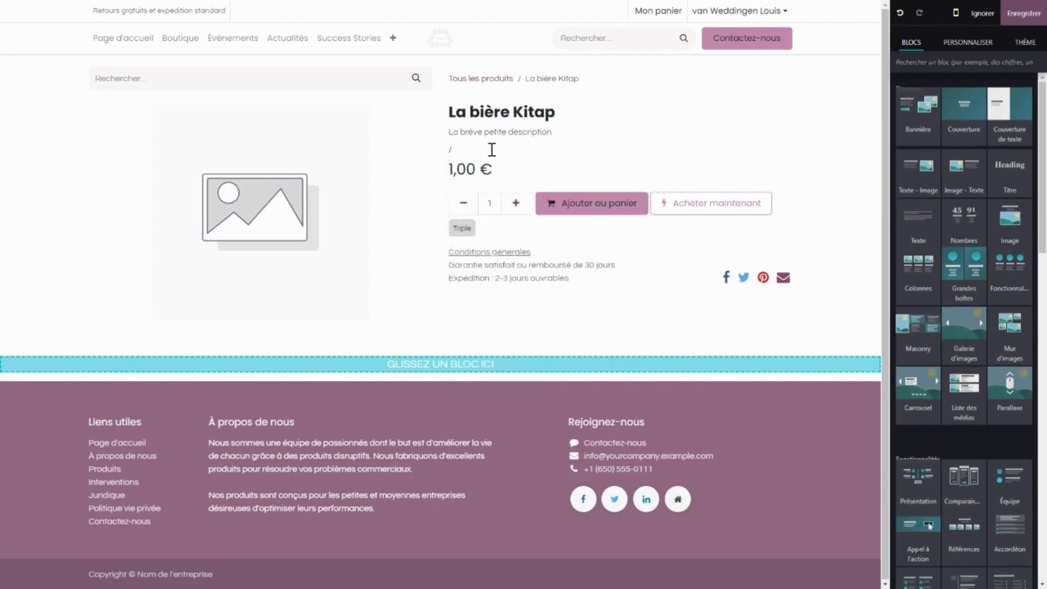
key(BackSpace)
text(Conseil de consommation.)
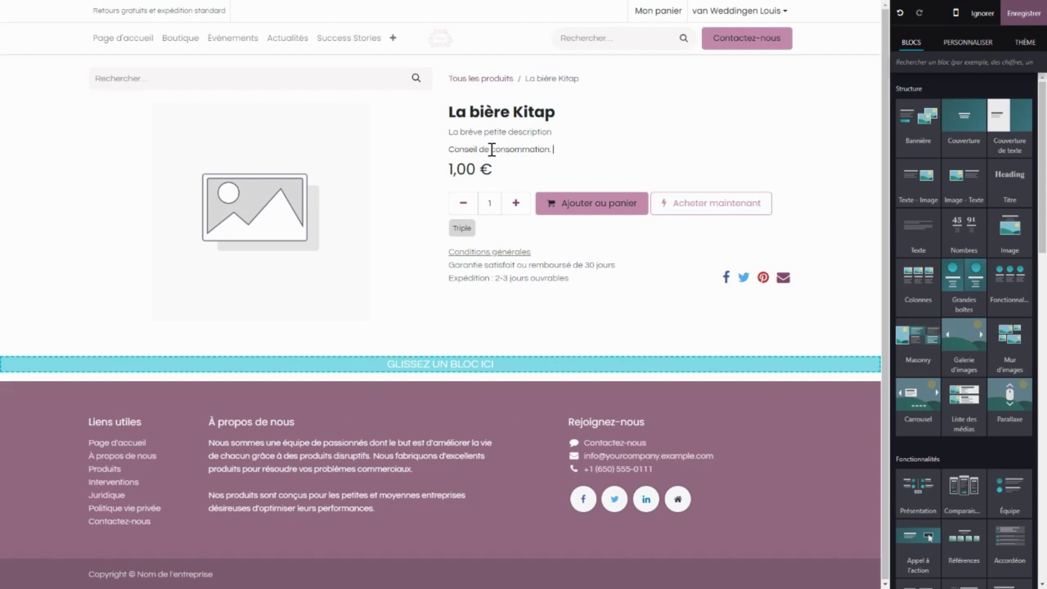
Add the advice lines '- Froide', '- Dans un verre à ballon', '- Avec du fromage, c'est meilleur'.
key(Return)
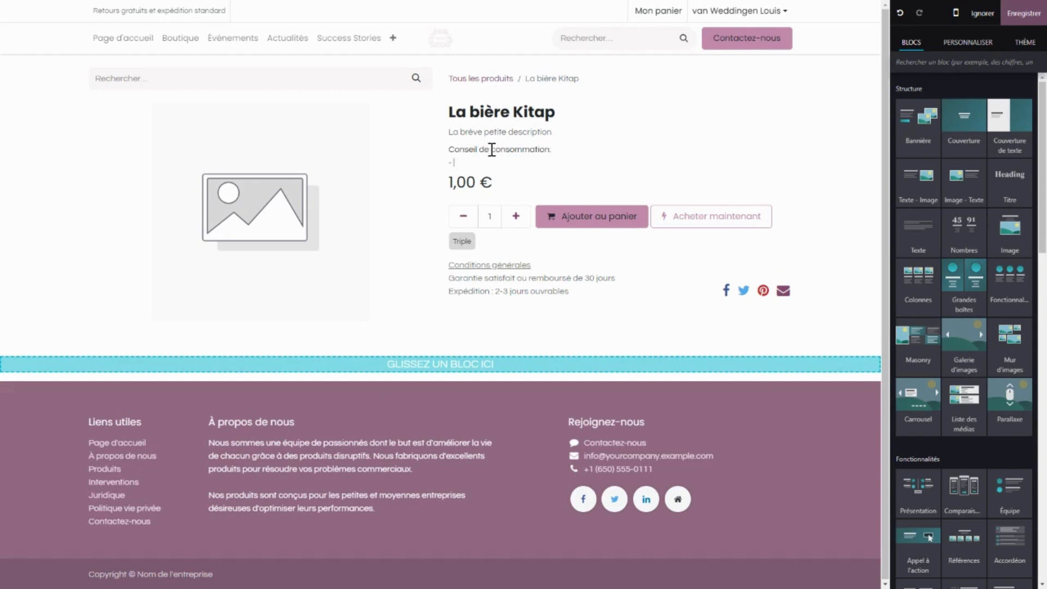
text(- Froide)
key(Return)
text(- Dans un verre à ballon)
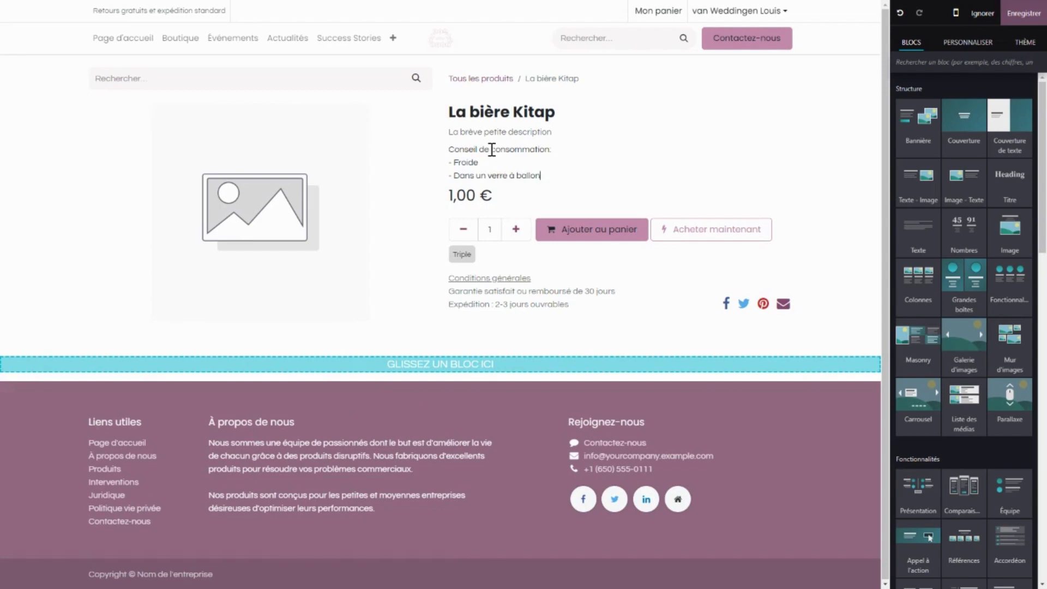
key(Return)
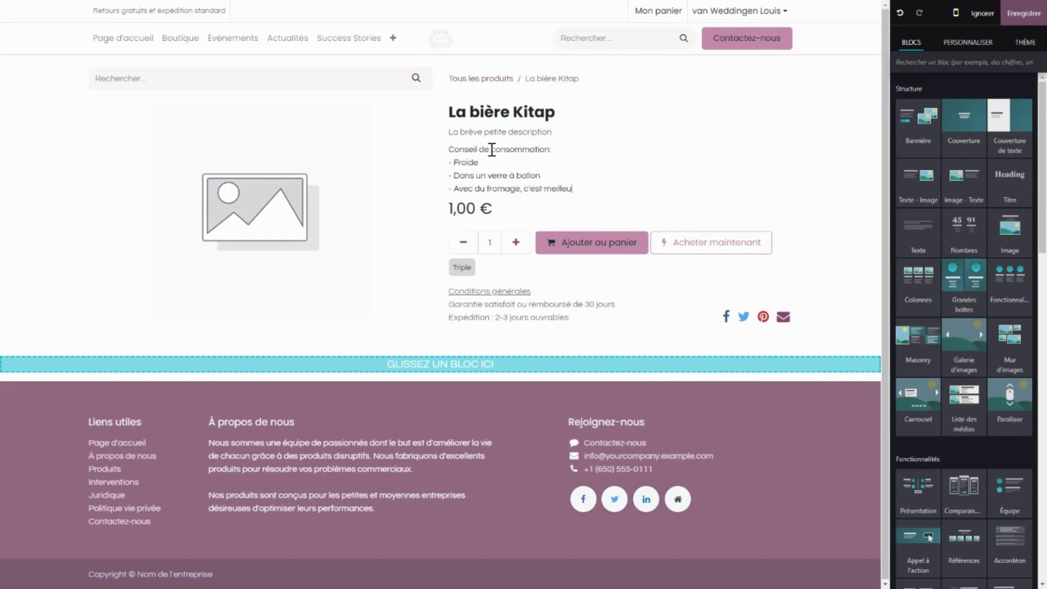
text(r)
key(Return)
text(/ima)
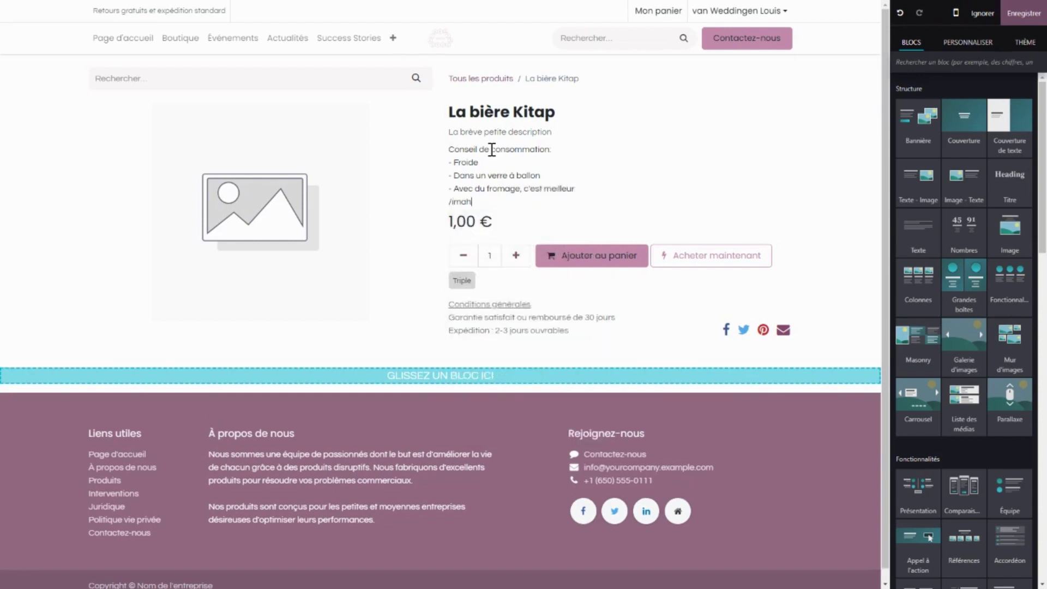
key(Return)
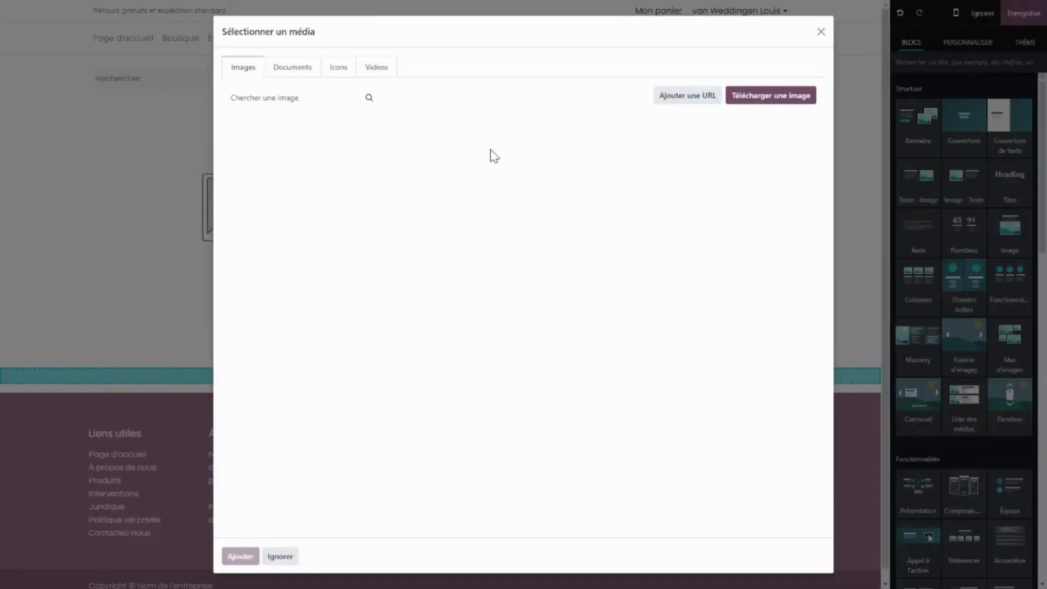
click(297, 94)
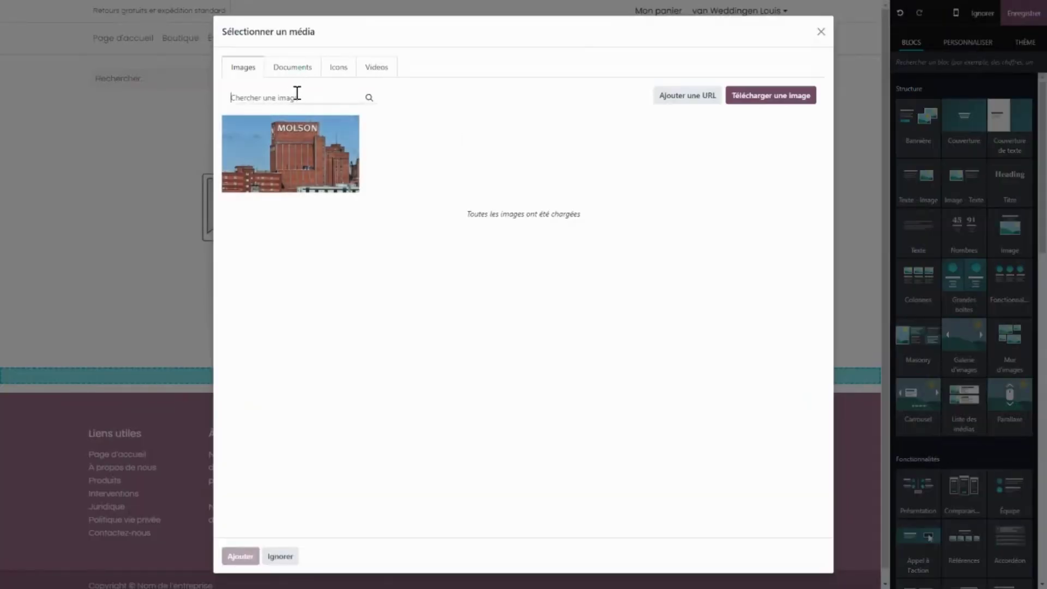
text(apéritif)
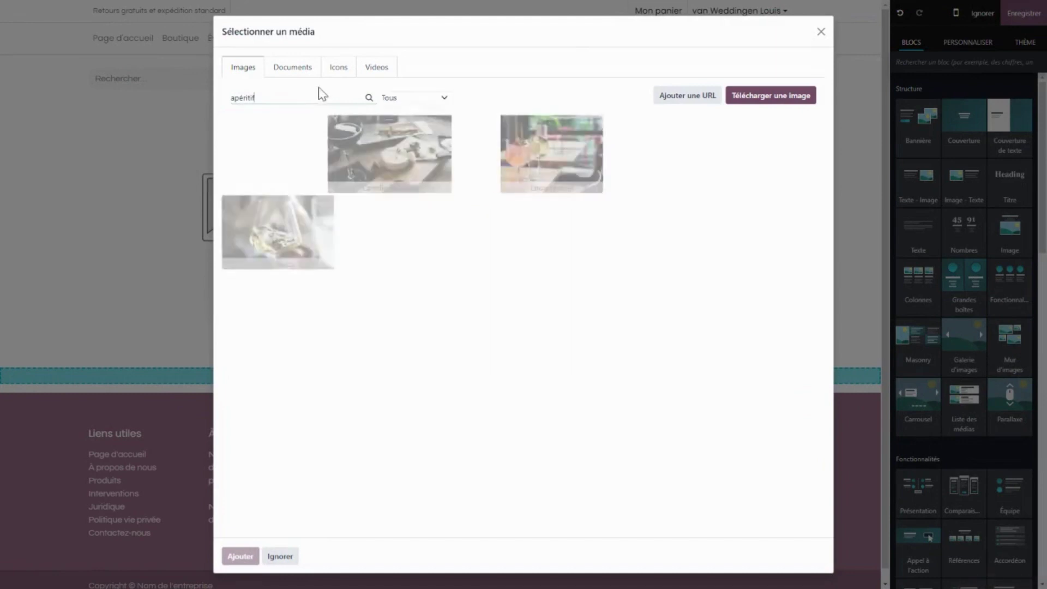
click(278, 164)
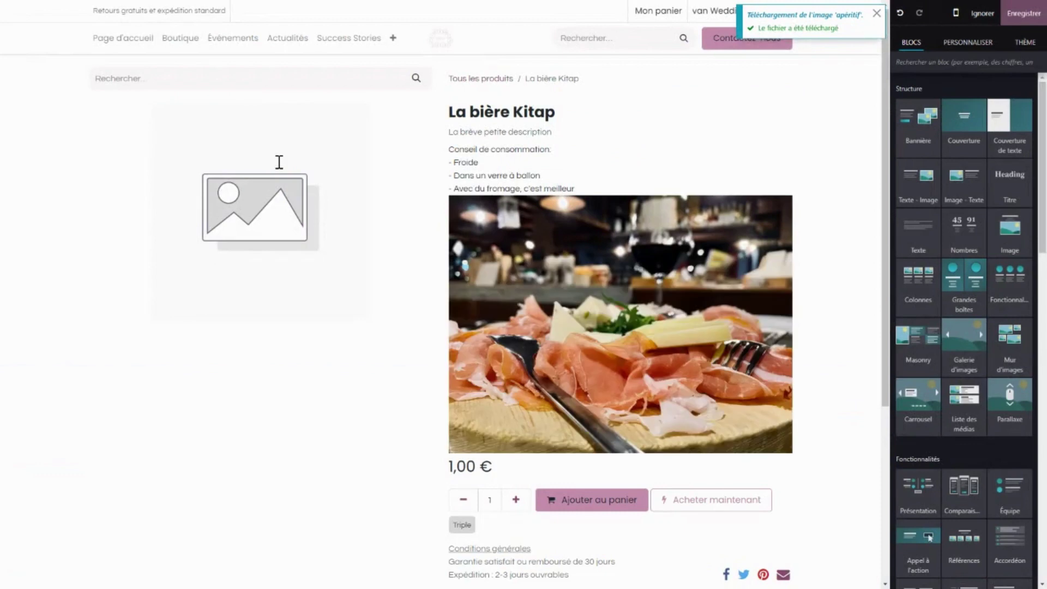
scroll(422, 283, down, 2)
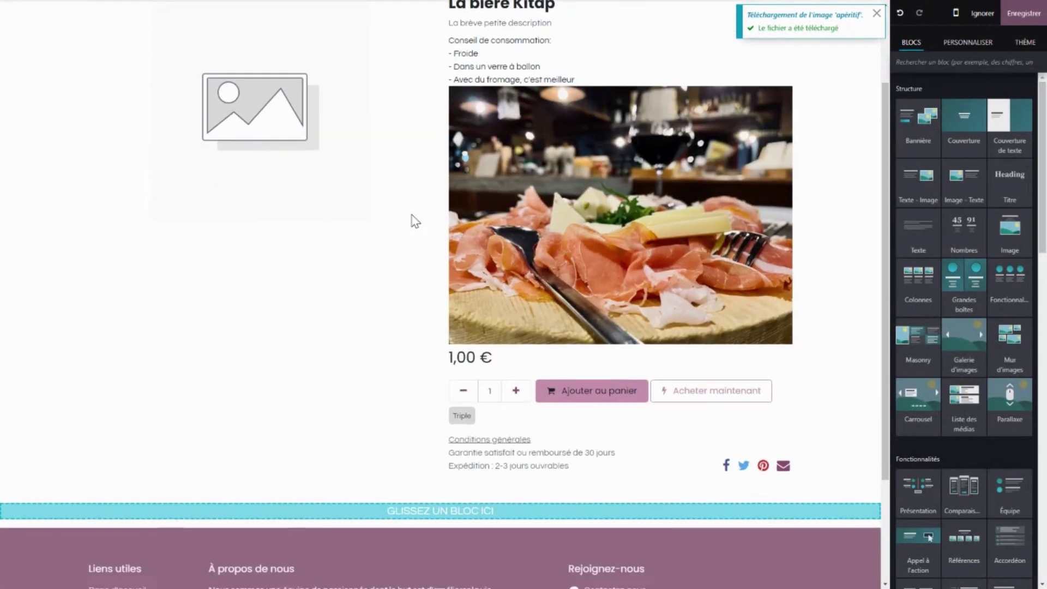
scroll(406, 216, up, 2)
click(661, 284)
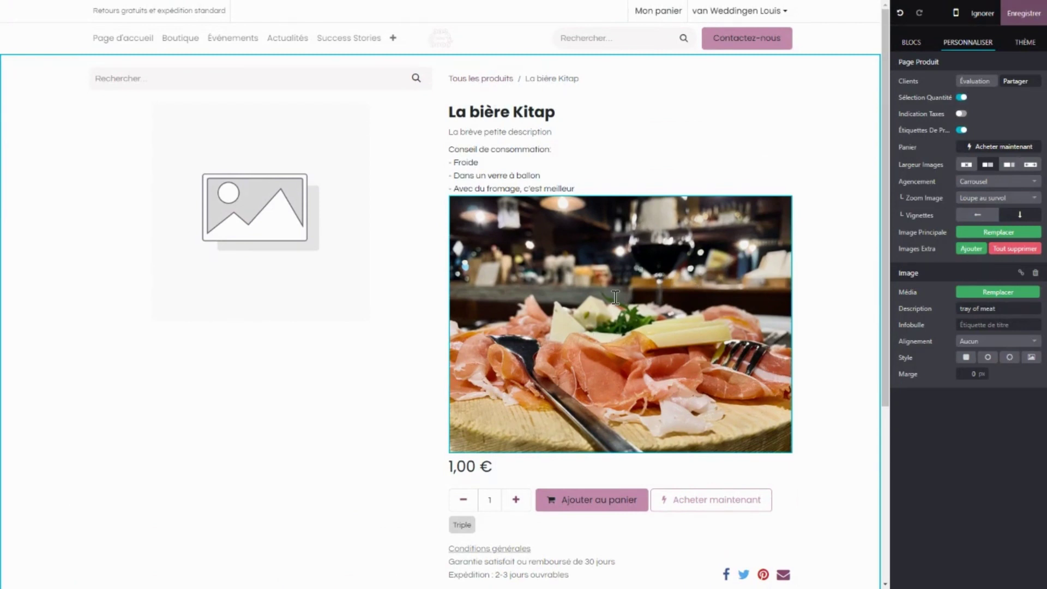
key(Delete)
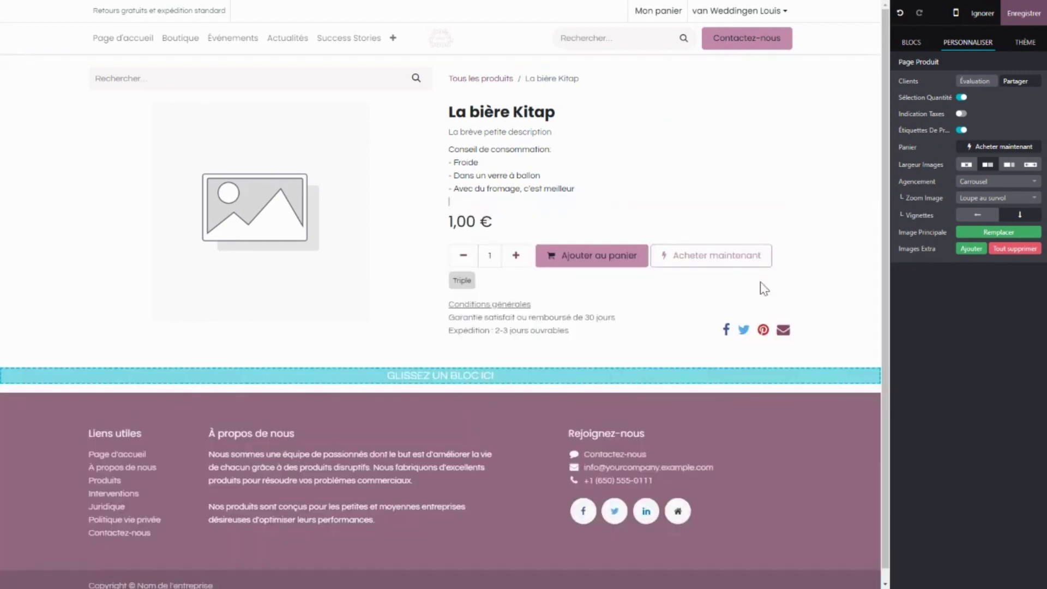
Save the Kitap product page edits and return to the Boutique listing.
click(1023, 15)
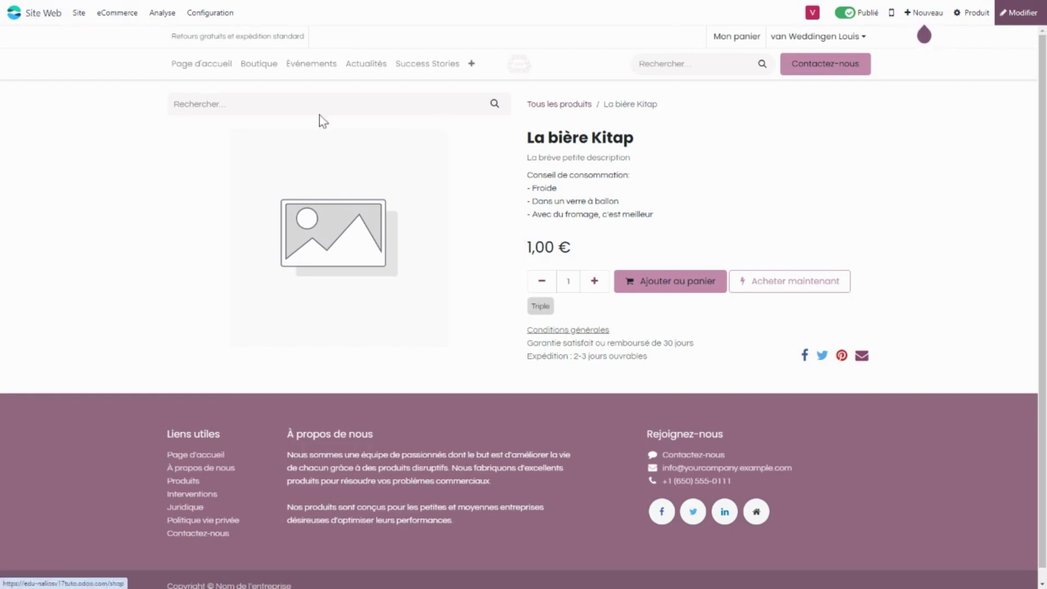
click(264, 74)
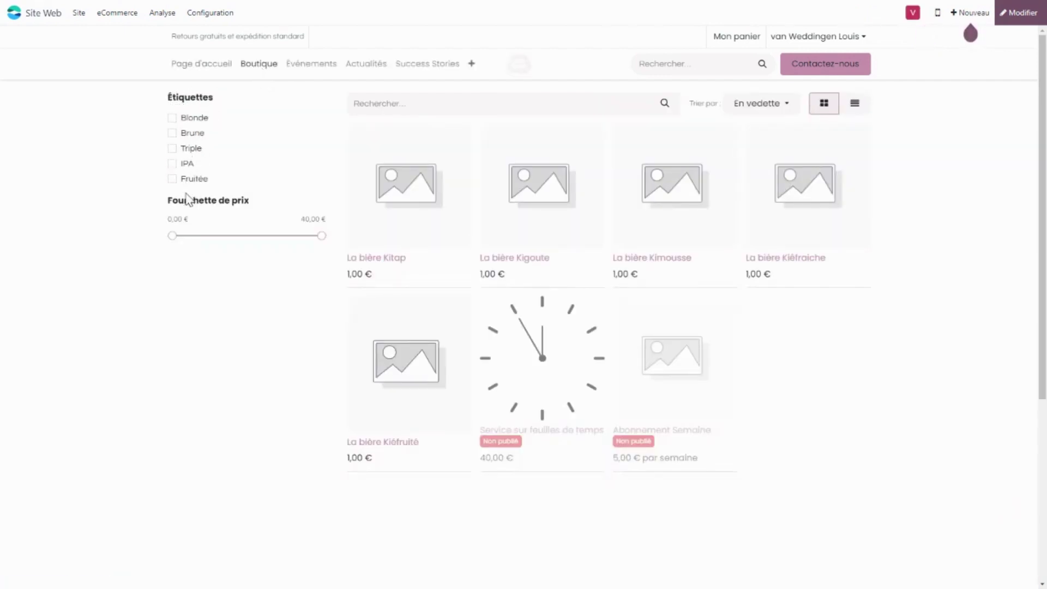
Check the Triple and Blonde tag filters, then open the shop page in the editor.
click(188, 151)
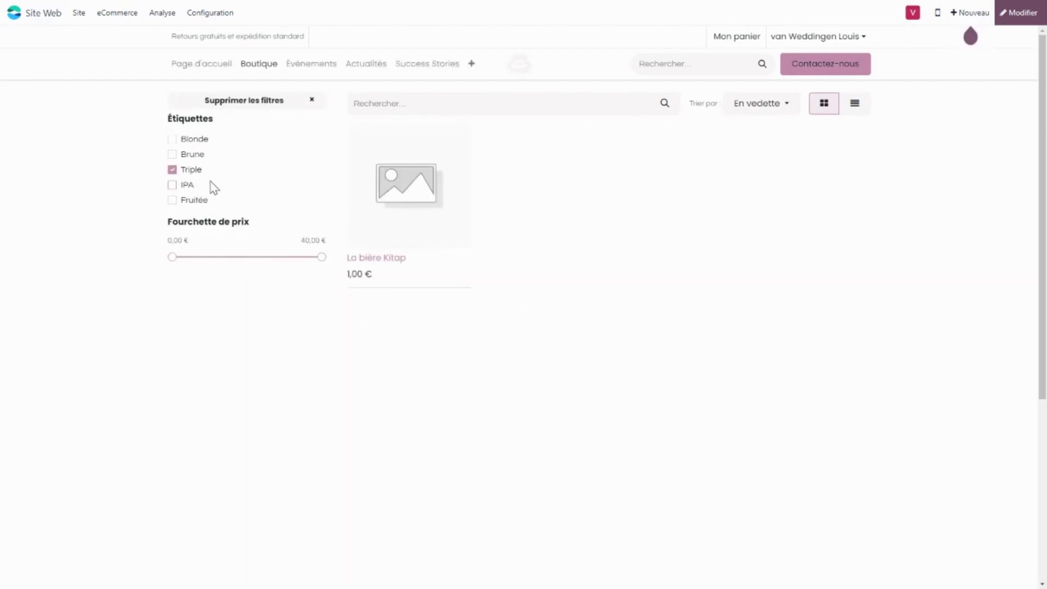
click(191, 169)
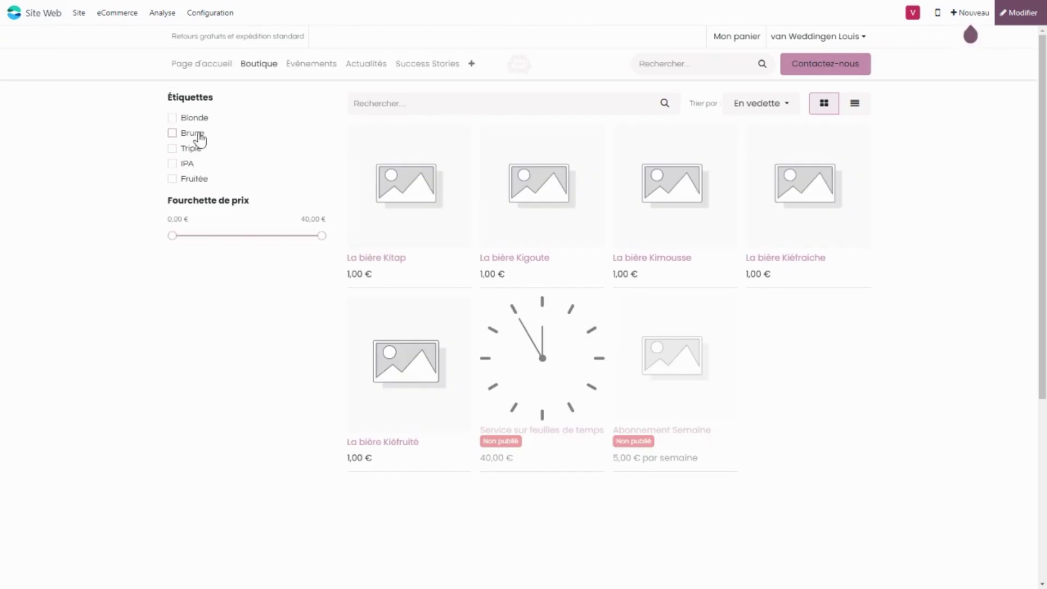
click(198, 139)
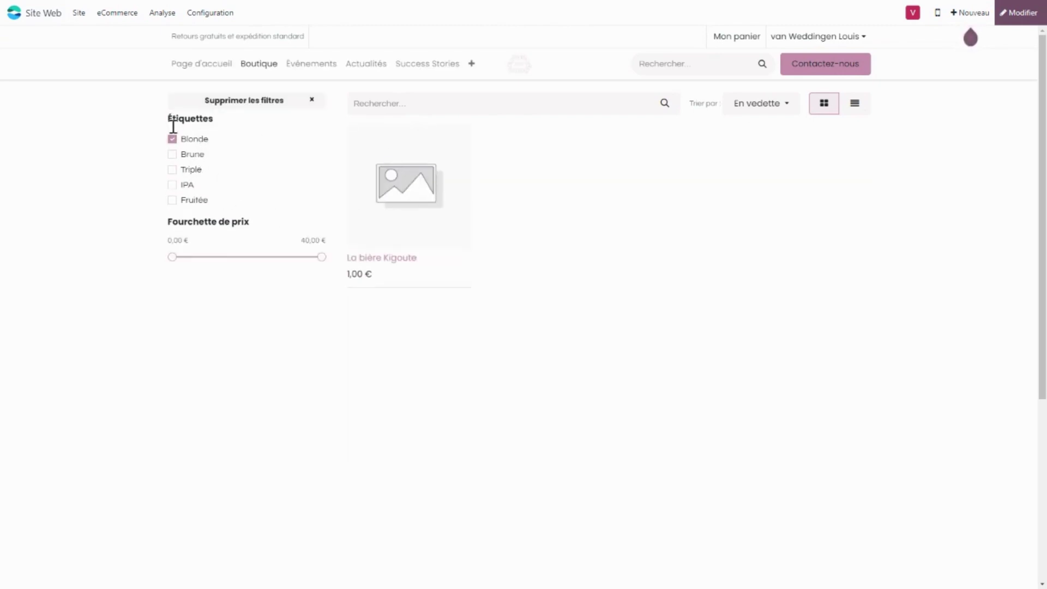
click(174, 141)
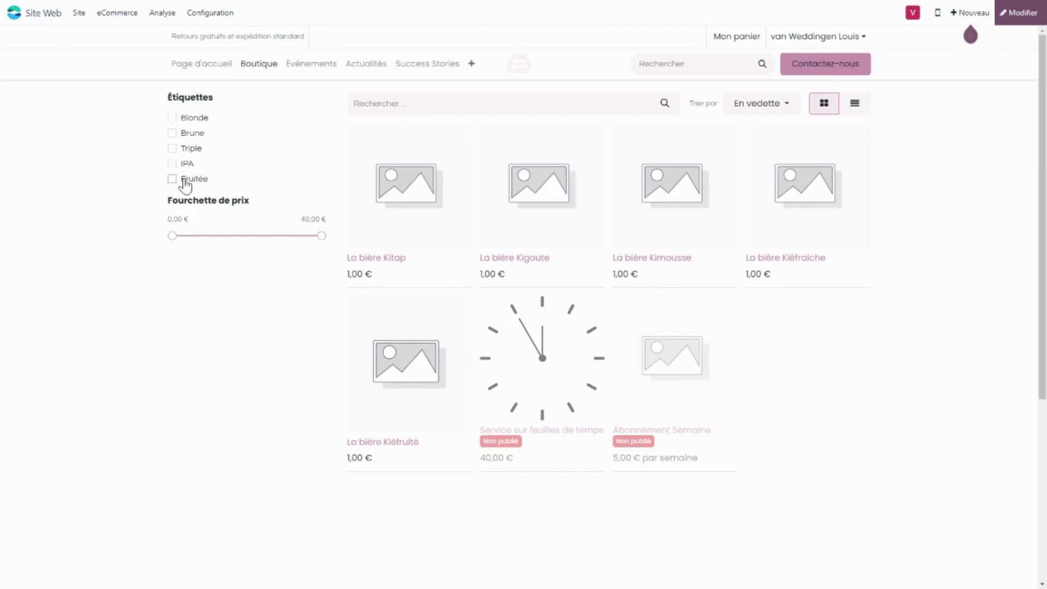
click(1024, 13)
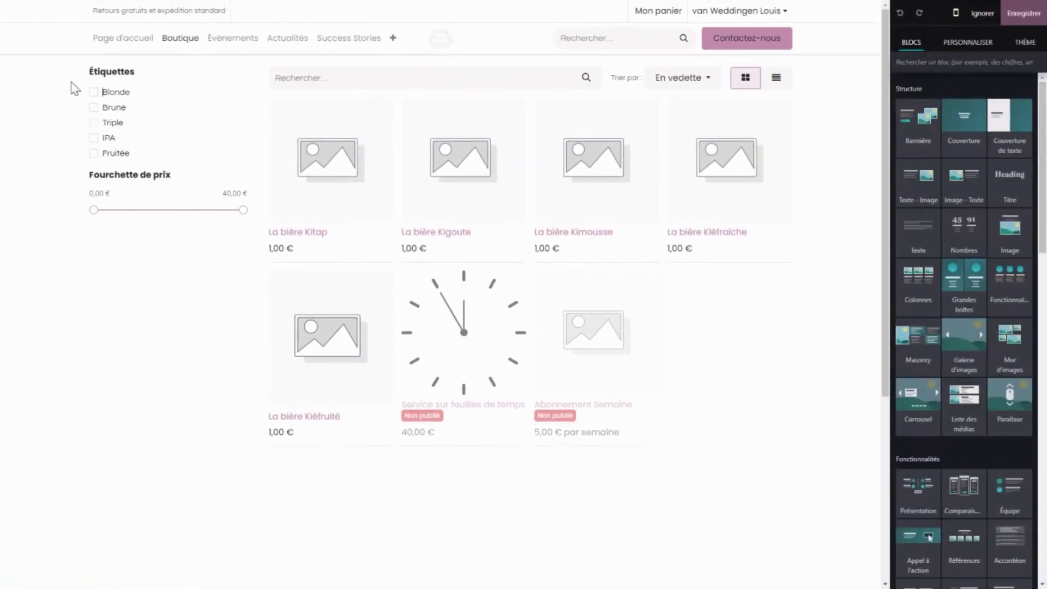
Save the shop page editing session and go back to the Odoo apps home screen.
click(74, 88)
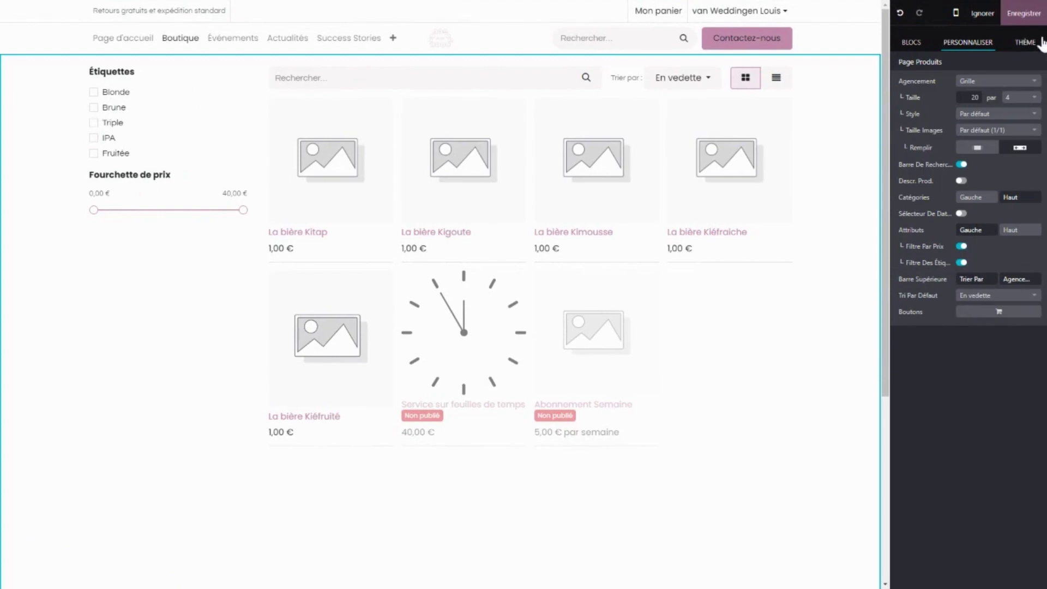
click(1015, 14)
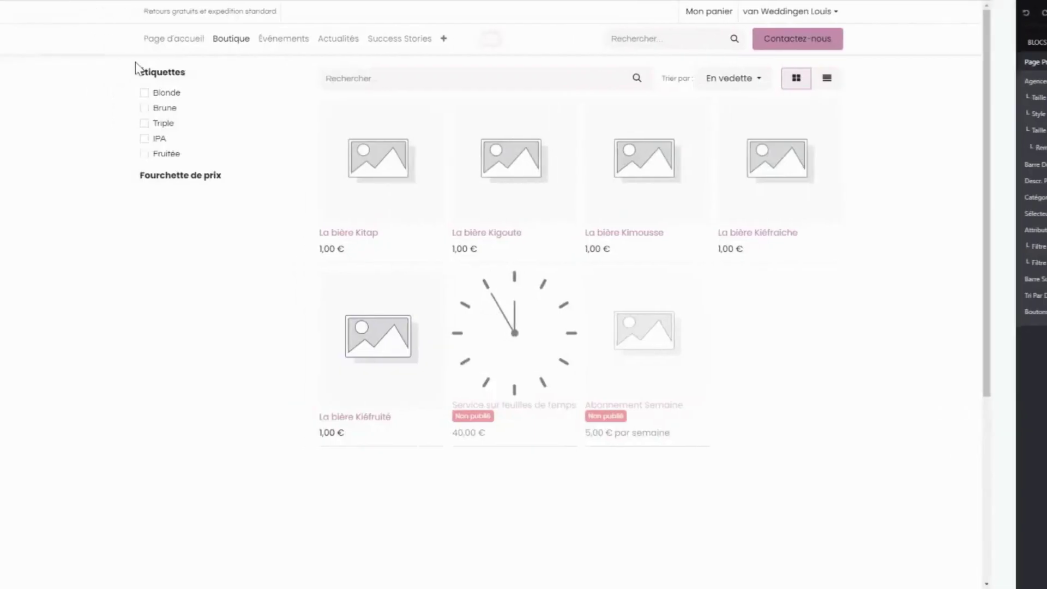
click(14, 13)
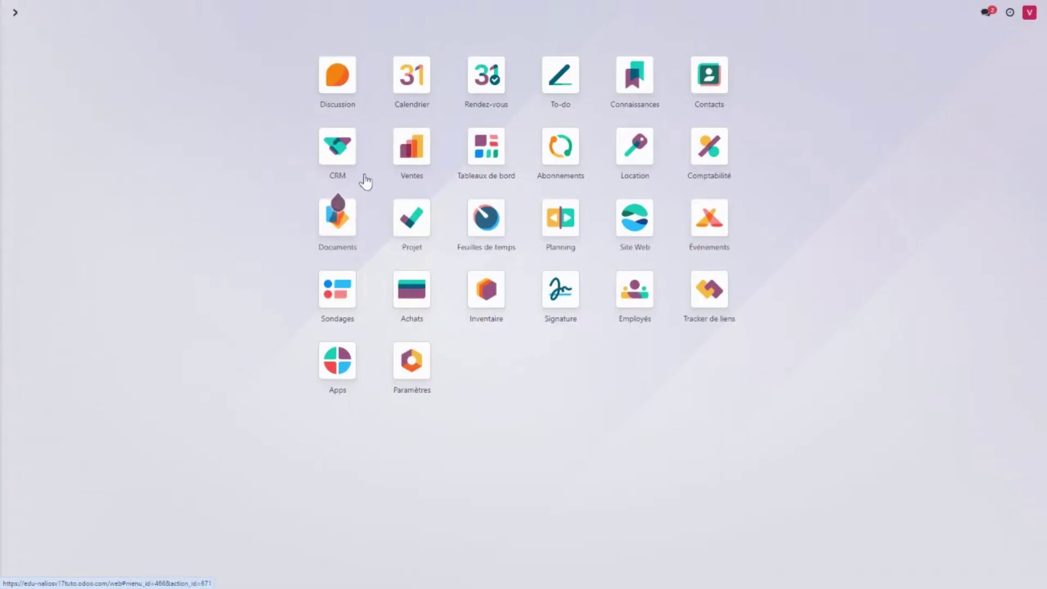
click(382, 160)
click(177, 12)
click(185, 38)
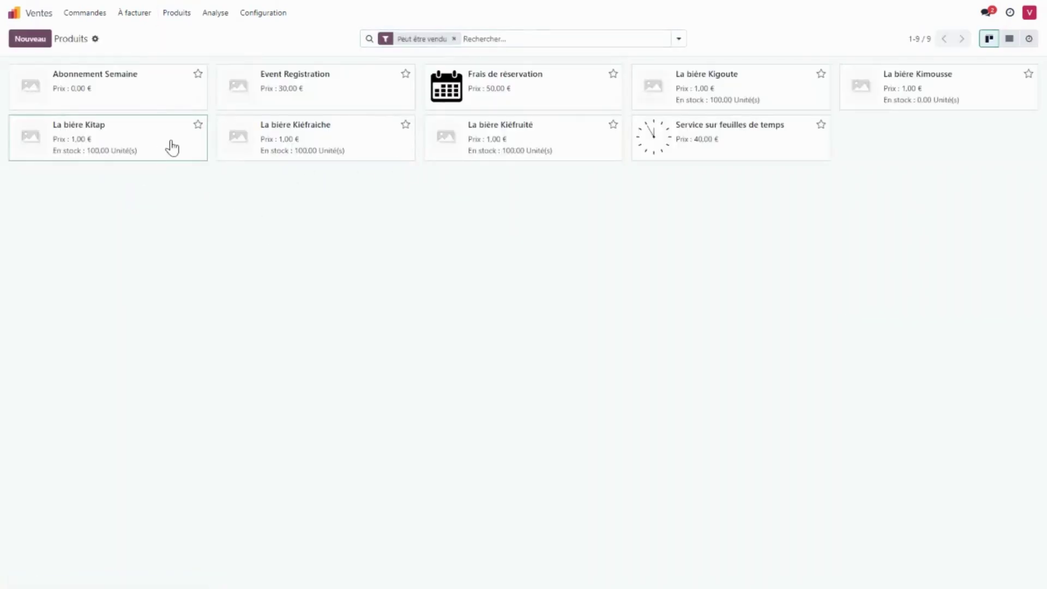
click(172, 146)
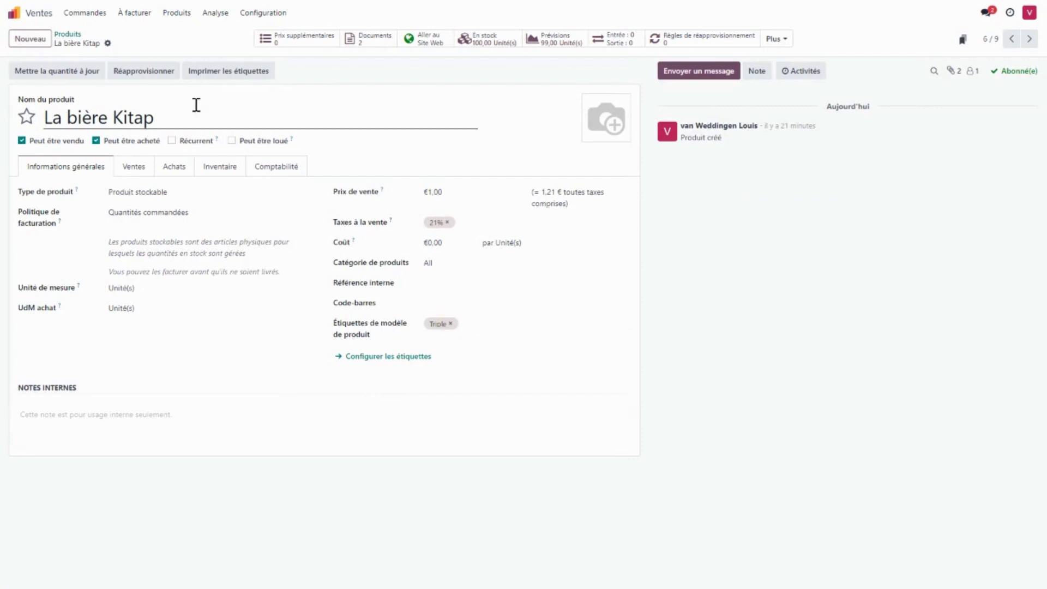
click(1029, 38)
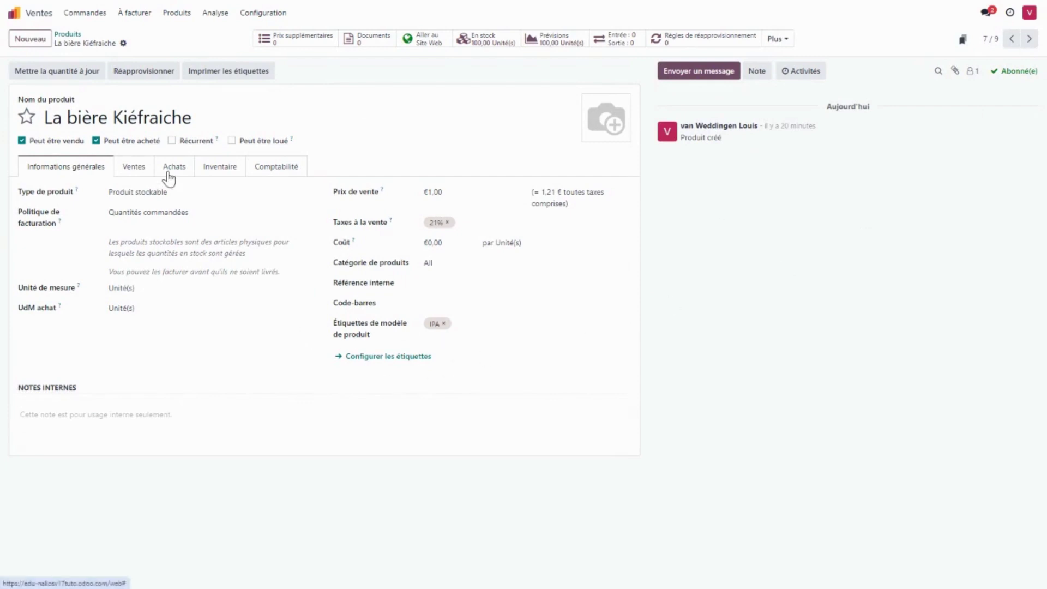
click(14, 12)
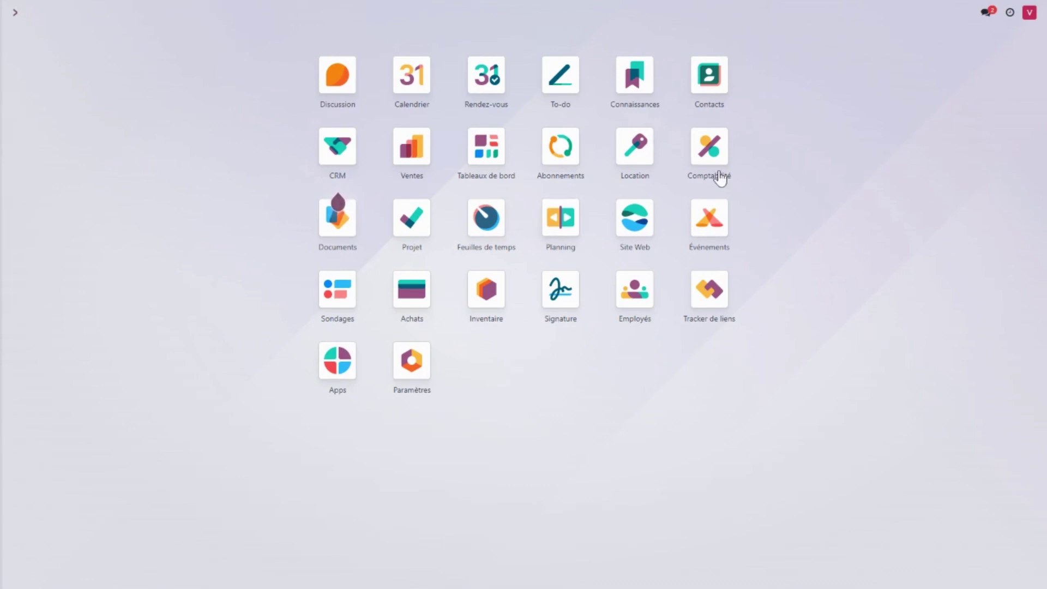
Open the website and go to the Boutique shop page as a visitor.
click(652, 238)
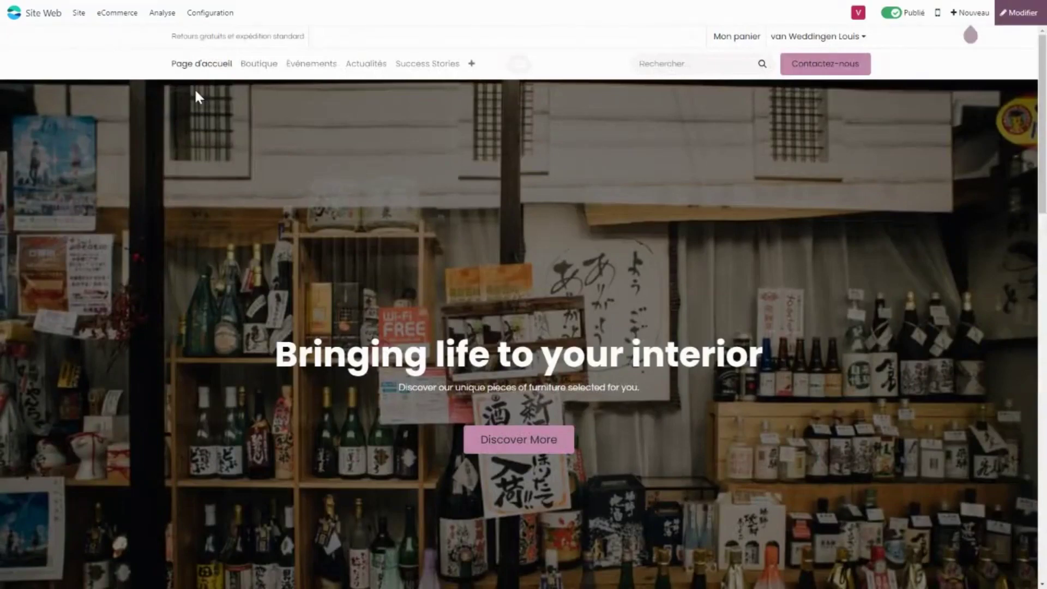
click(256, 75)
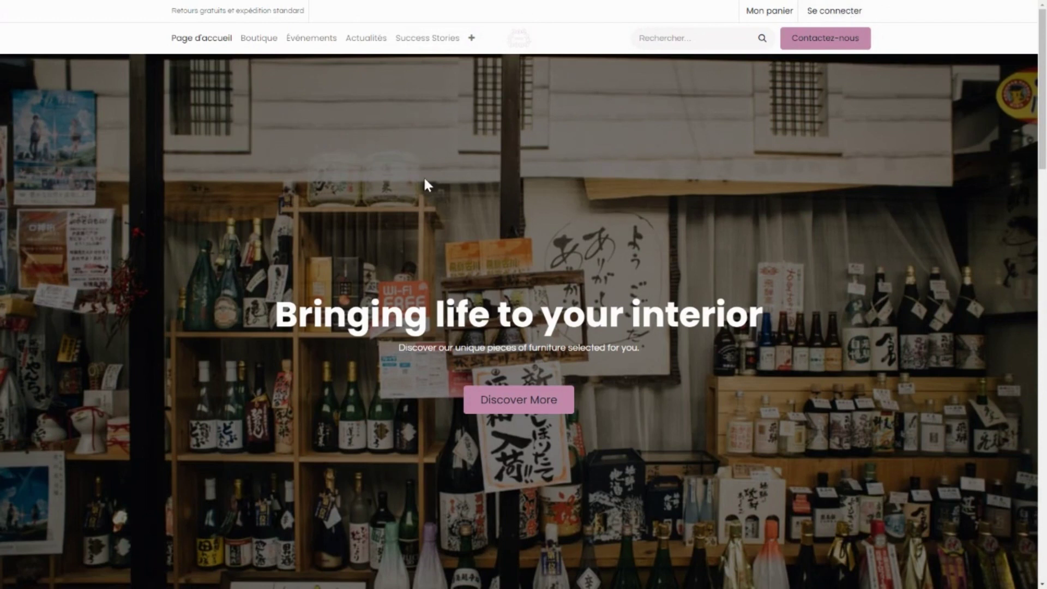
Filter the shop by the Brune tag, open La bière Kimousse and raise its quantity.
click(260, 46)
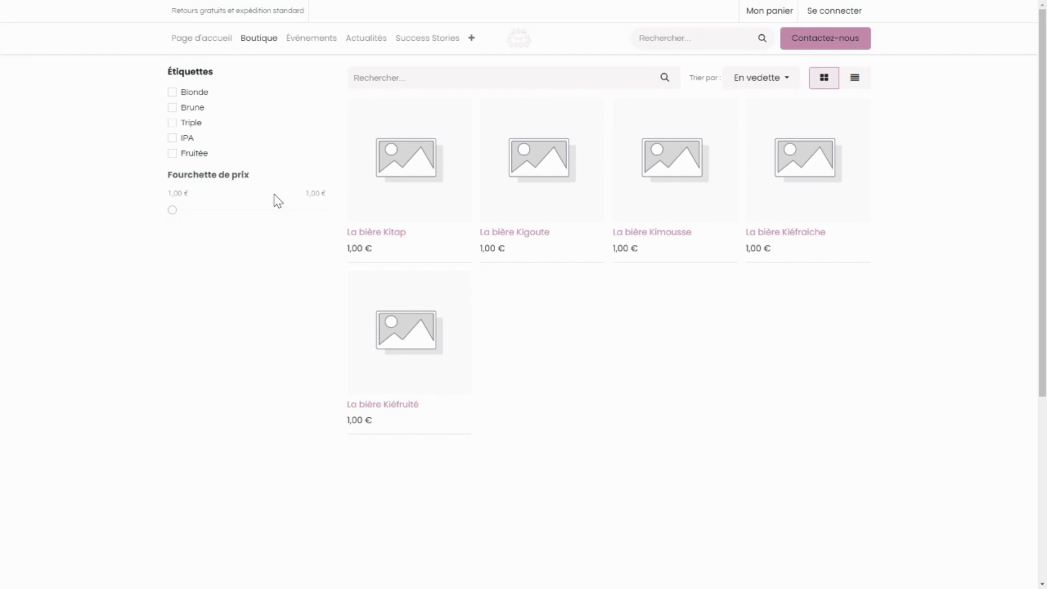
click(189, 107)
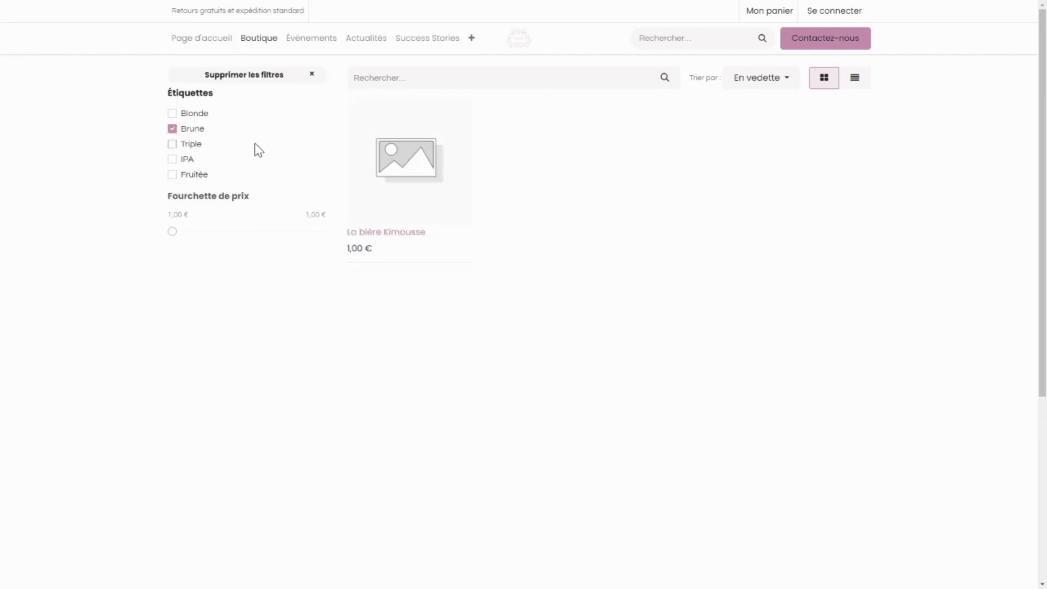
click(421, 172)
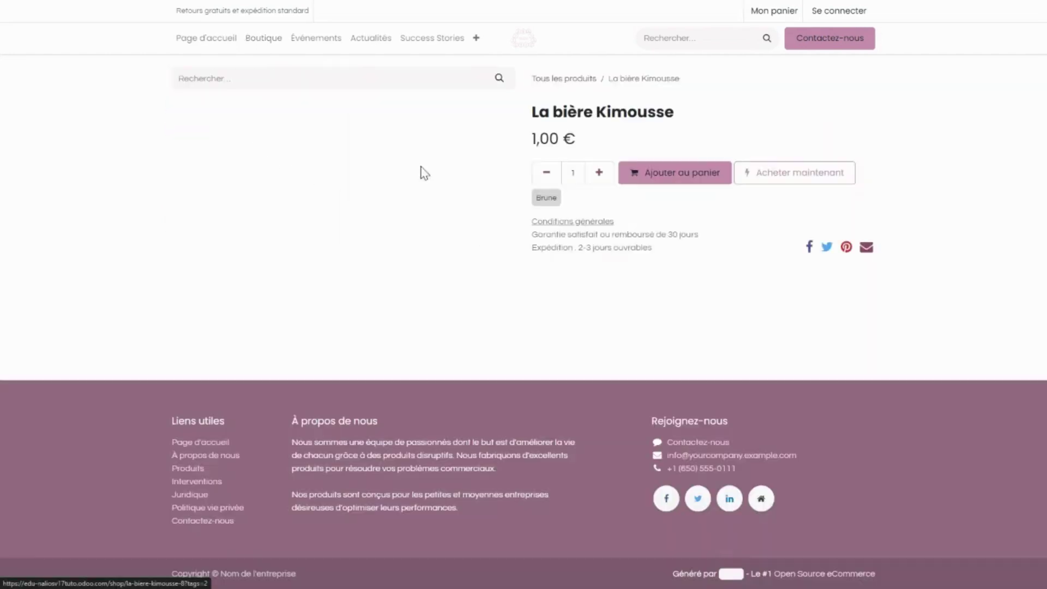
click(599, 173)
click(599, 172)
click(599, 172)
click(599, 172)
Add 5 Kimousse, then 12 Kitap via the Triple filter, to the cart and view it.
click(665, 173)
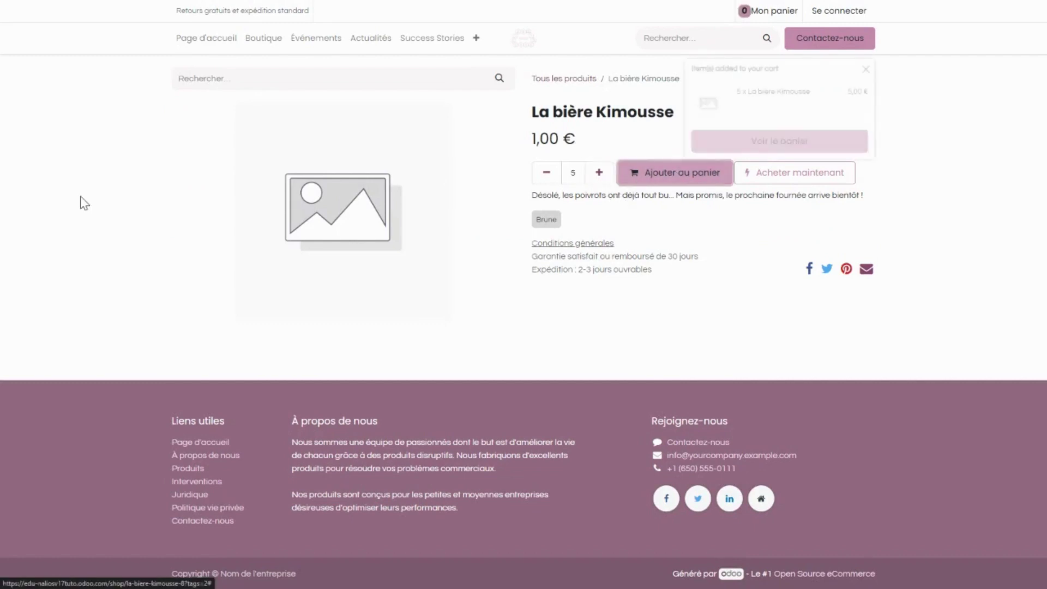
click(280, 47)
click(192, 125)
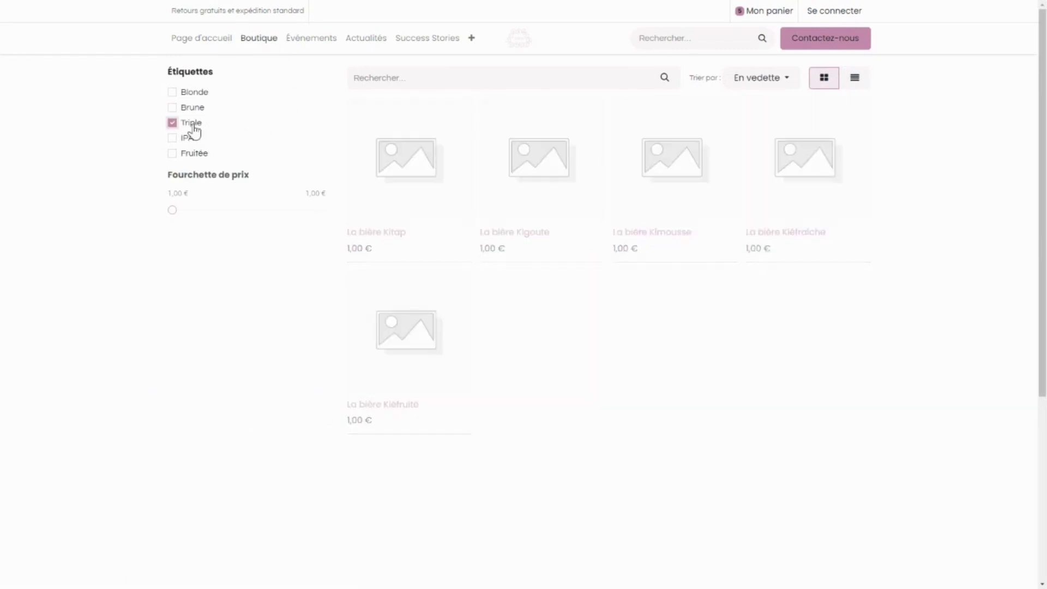
click(395, 157)
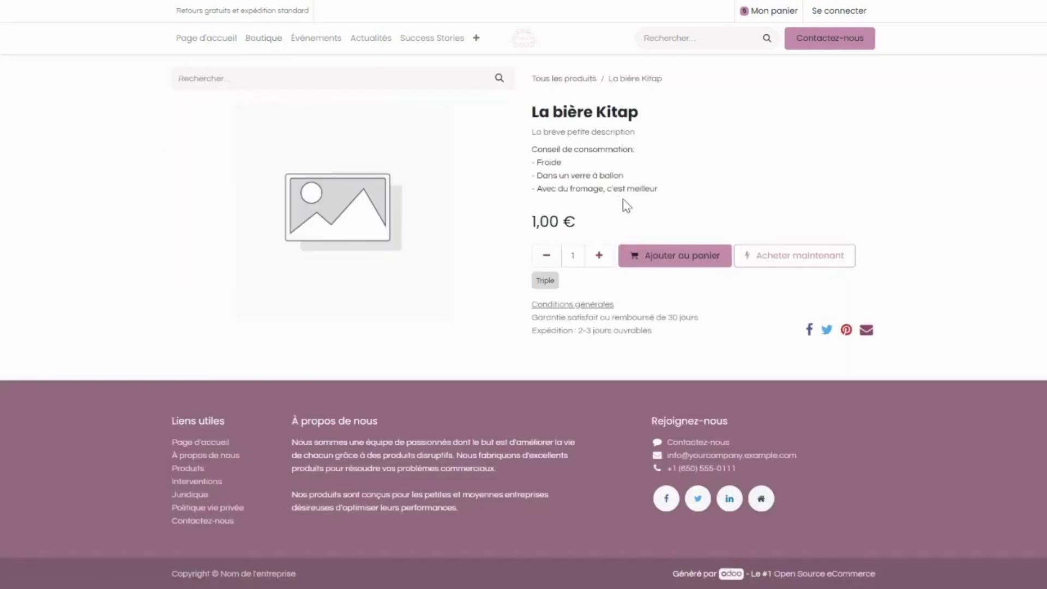
triple_click(608, 258)
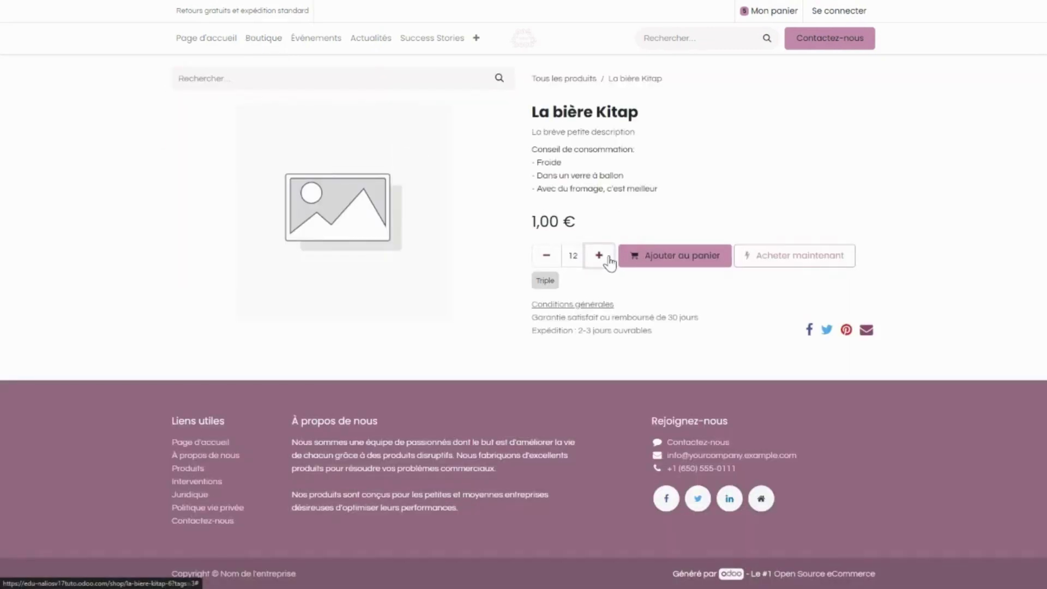
click(623, 261)
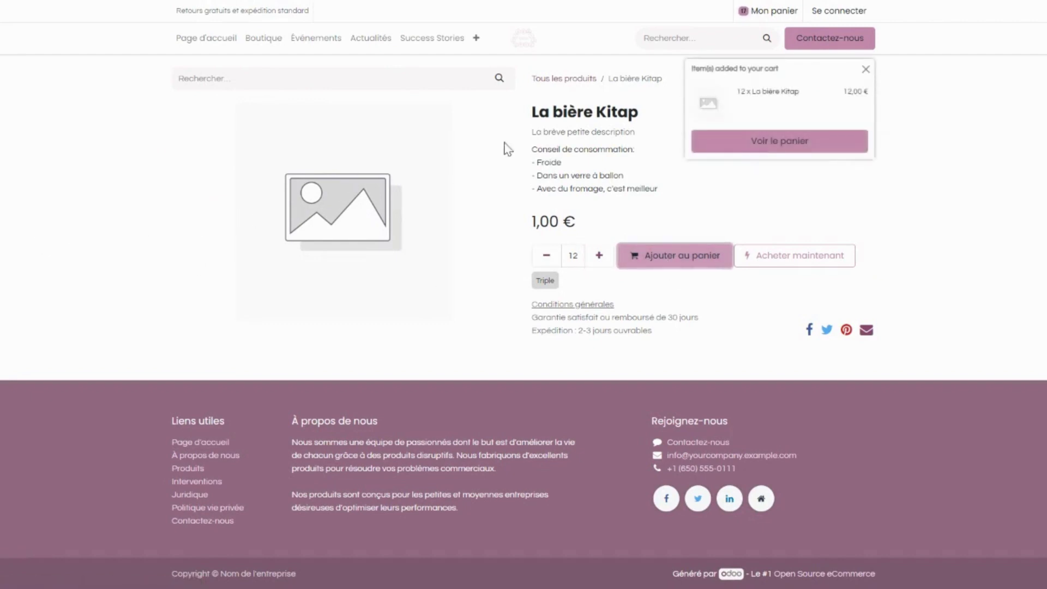
click(780, 142)
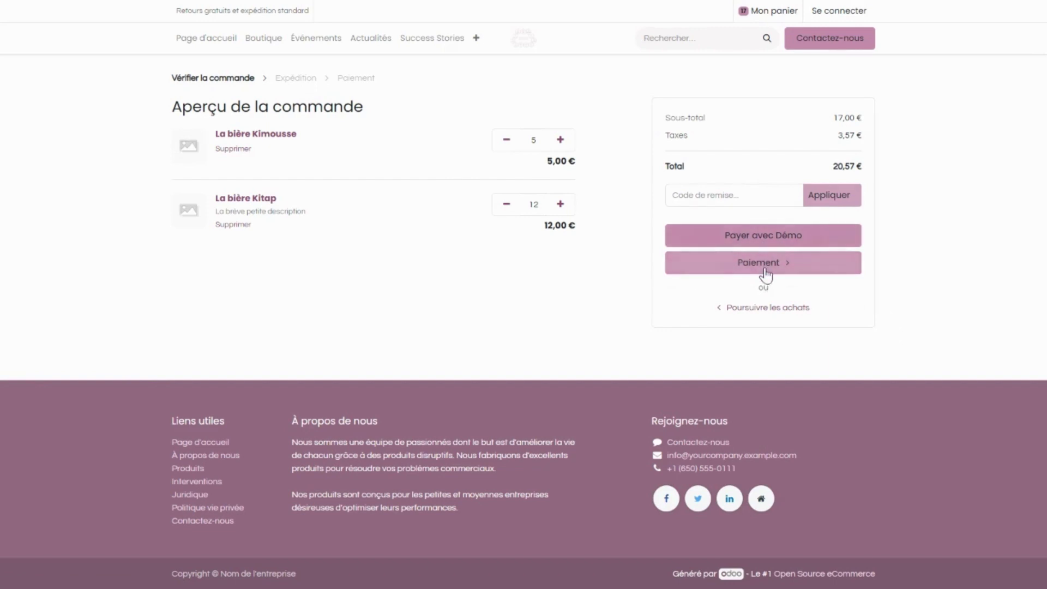
click(764, 243)
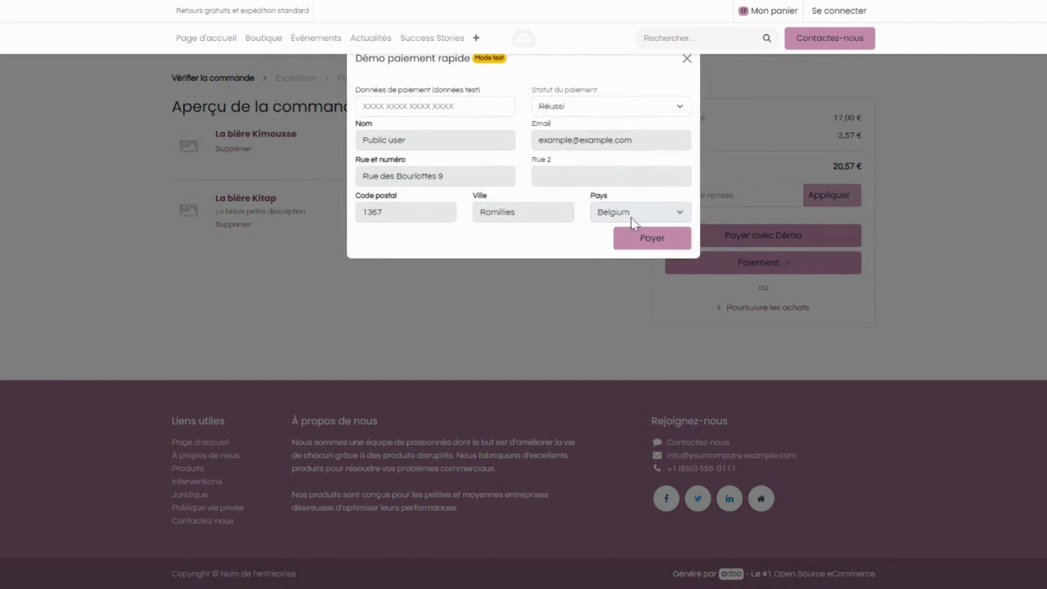
click(454, 104)
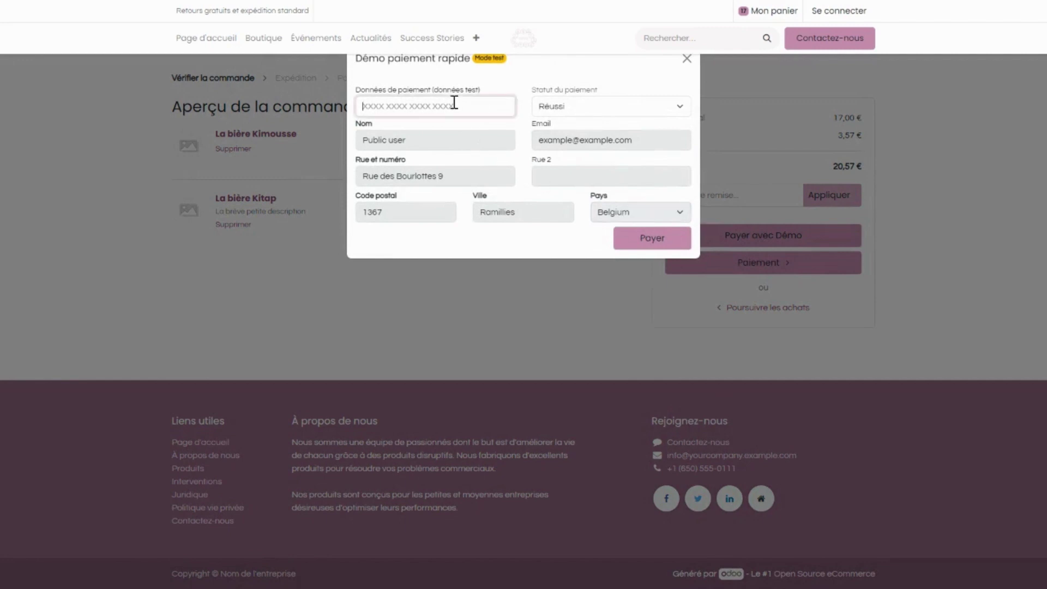
text(123456)
click(574, 112)
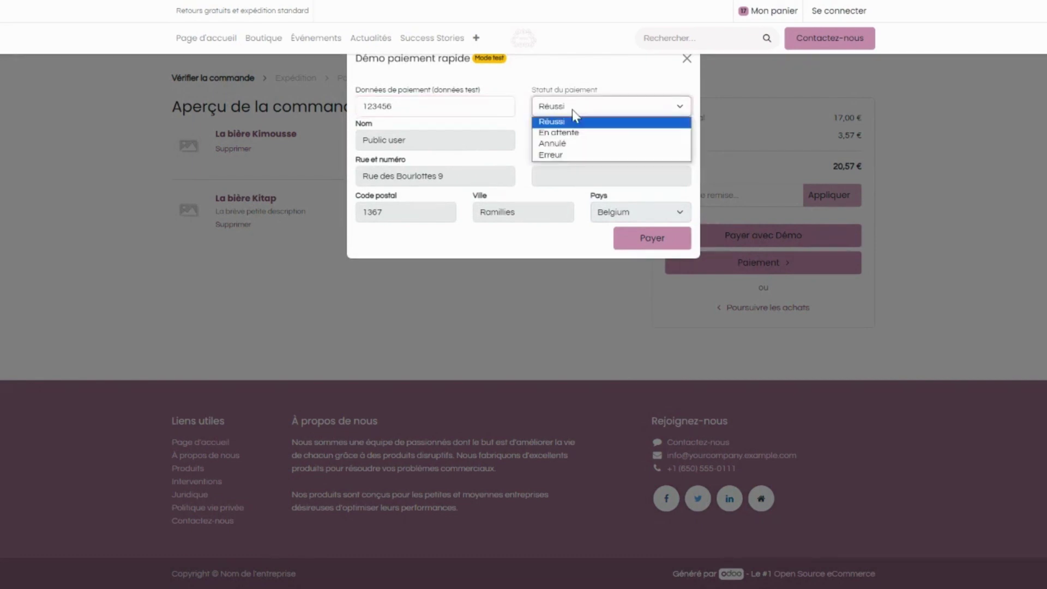
click(587, 117)
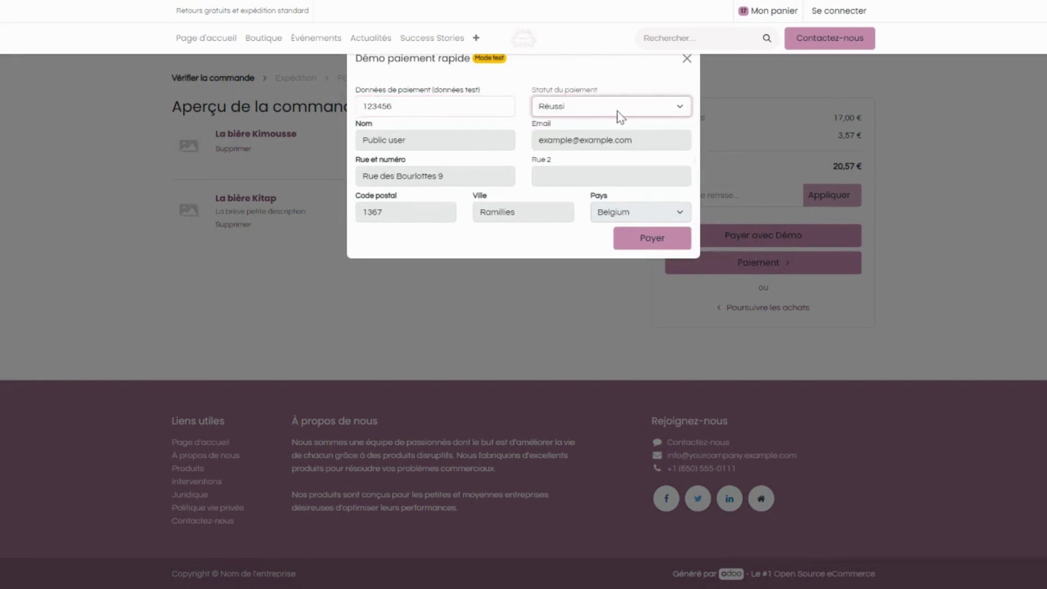
click(431, 144)
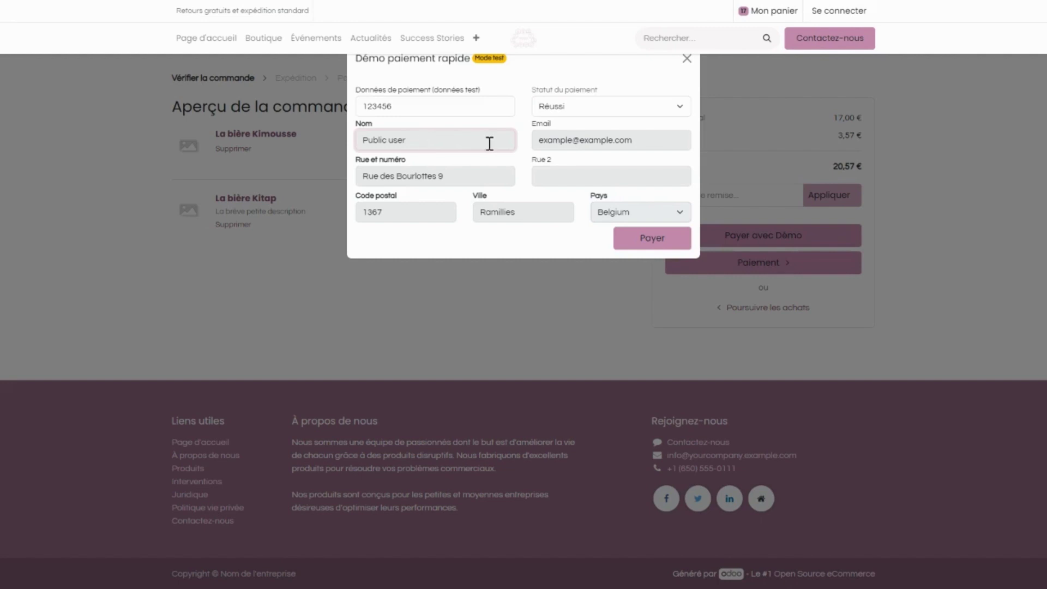
click(600, 142)
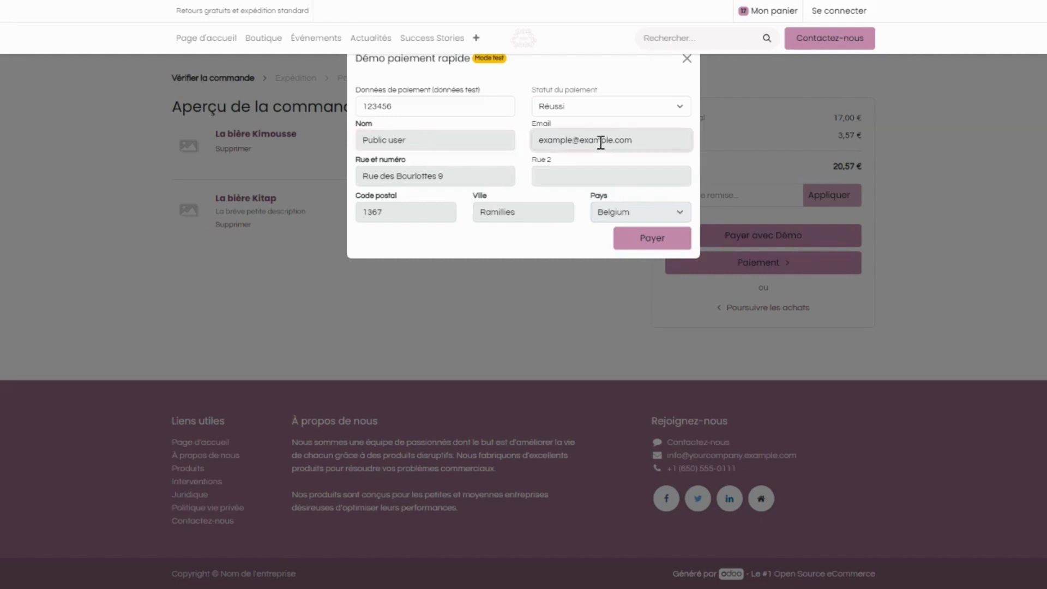
click(442, 179)
click(590, 183)
click(407, 215)
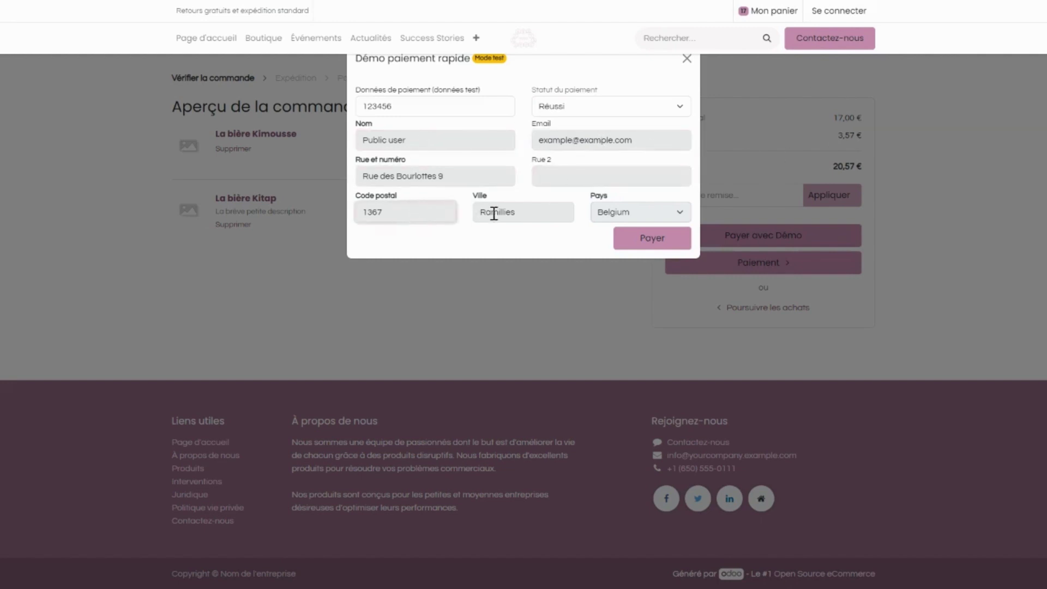
click(515, 213)
click(615, 217)
click(527, 211)
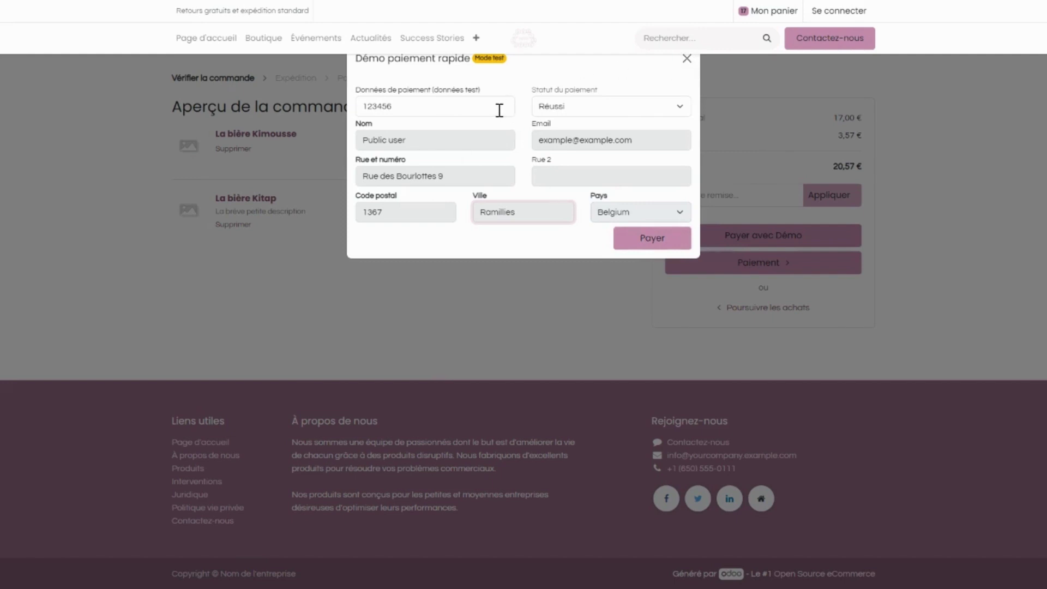
click(687, 60)
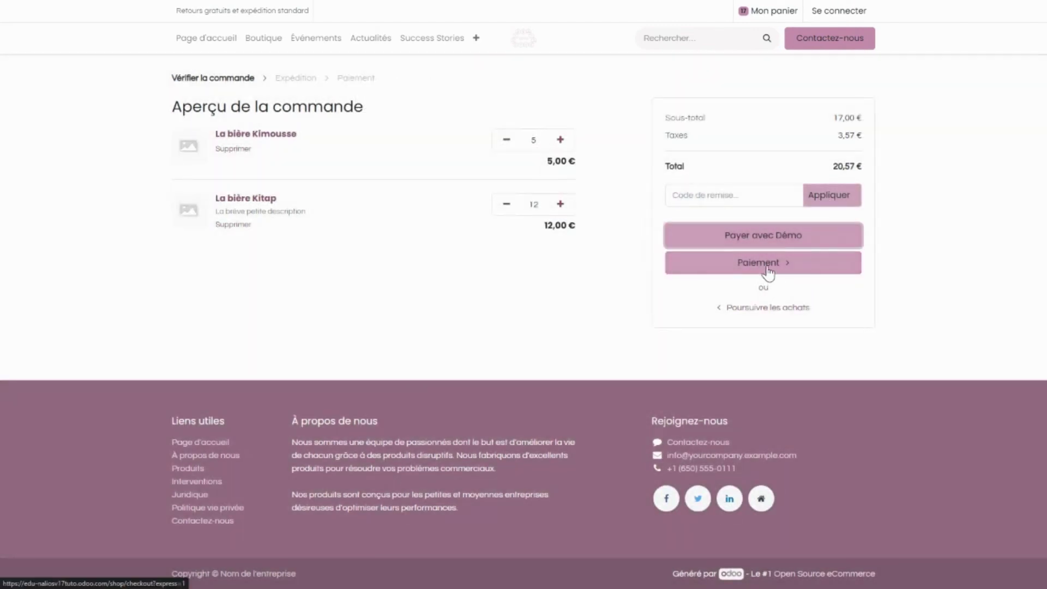
Proceed to the shipping step and fill the full name from saved autofill details.
click(767, 267)
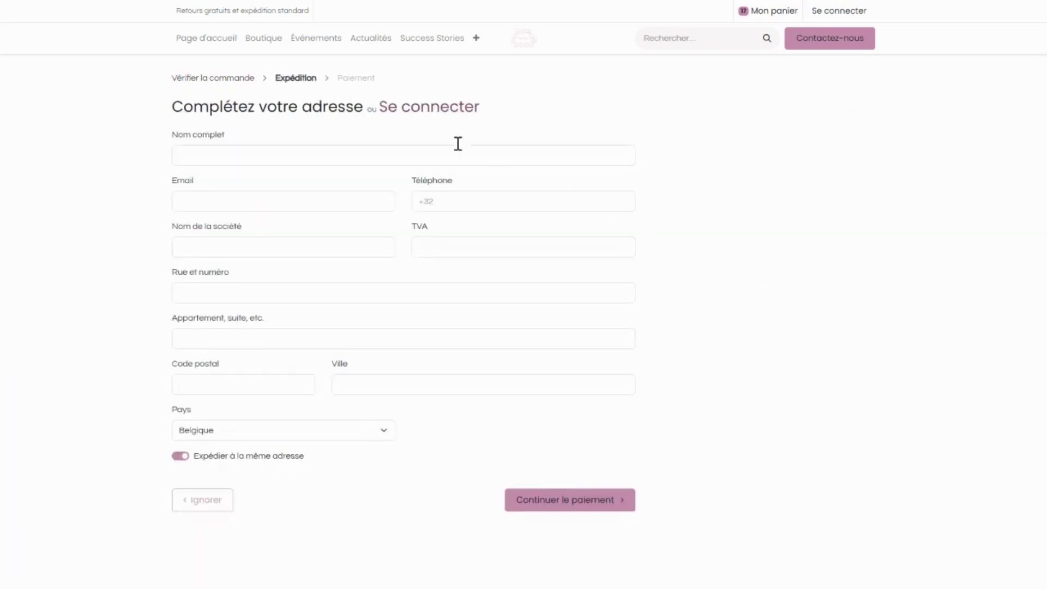
click(206, 154)
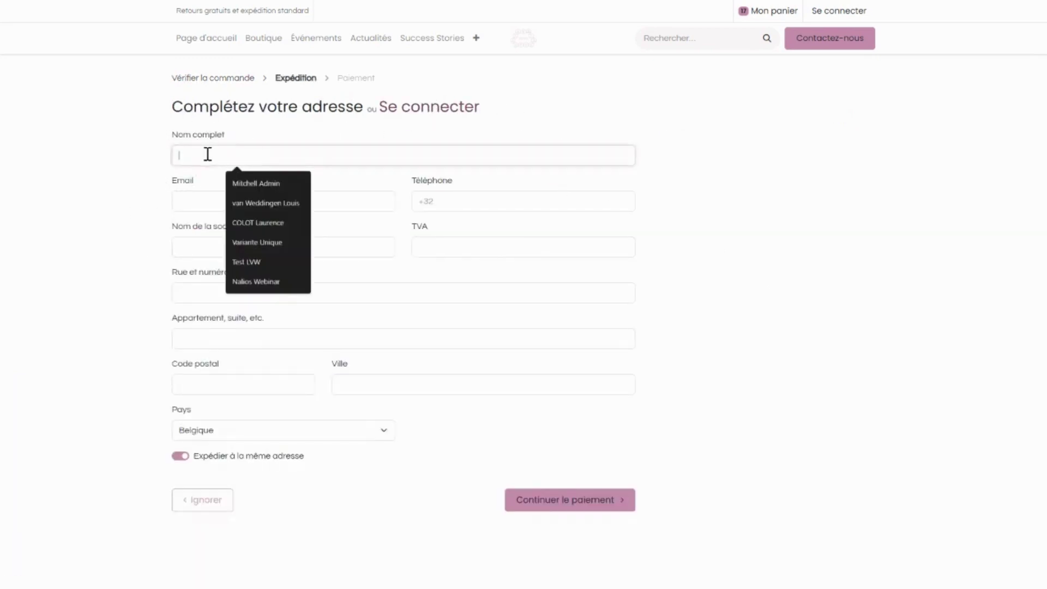
click(53, 258)
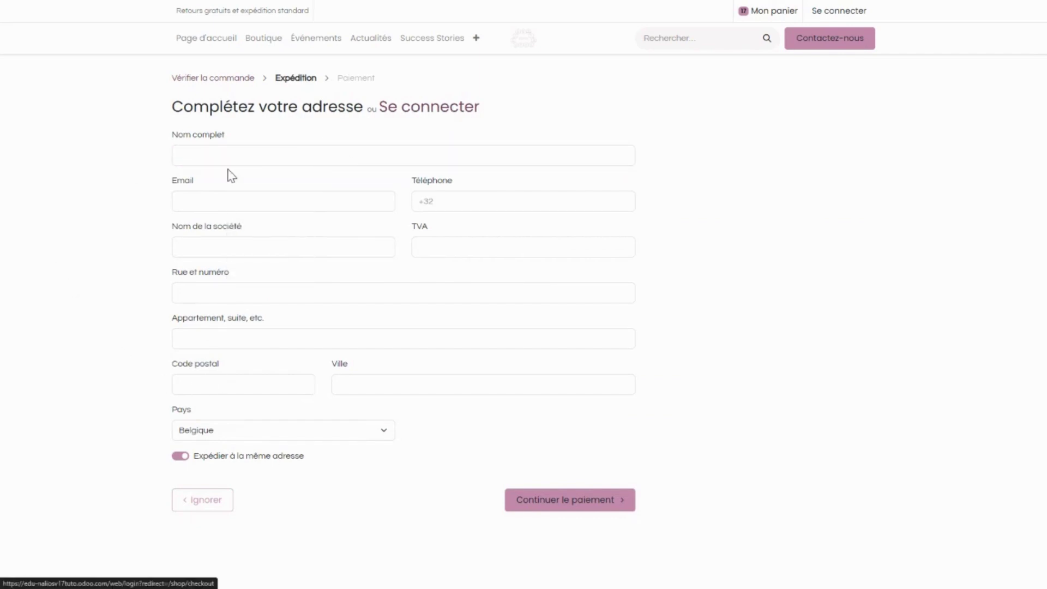
click(235, 154)
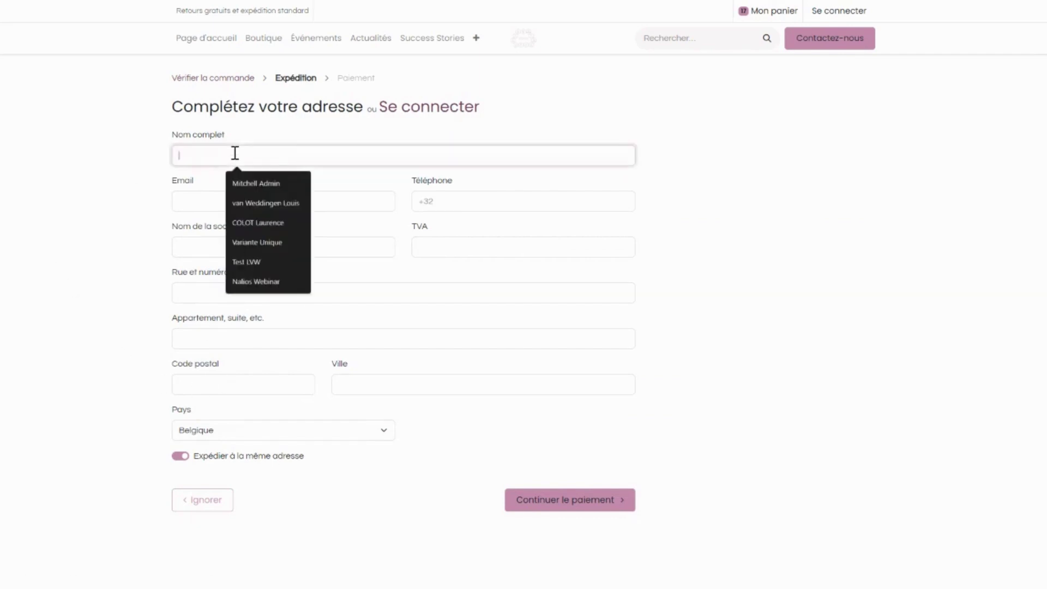
click(266, 152)
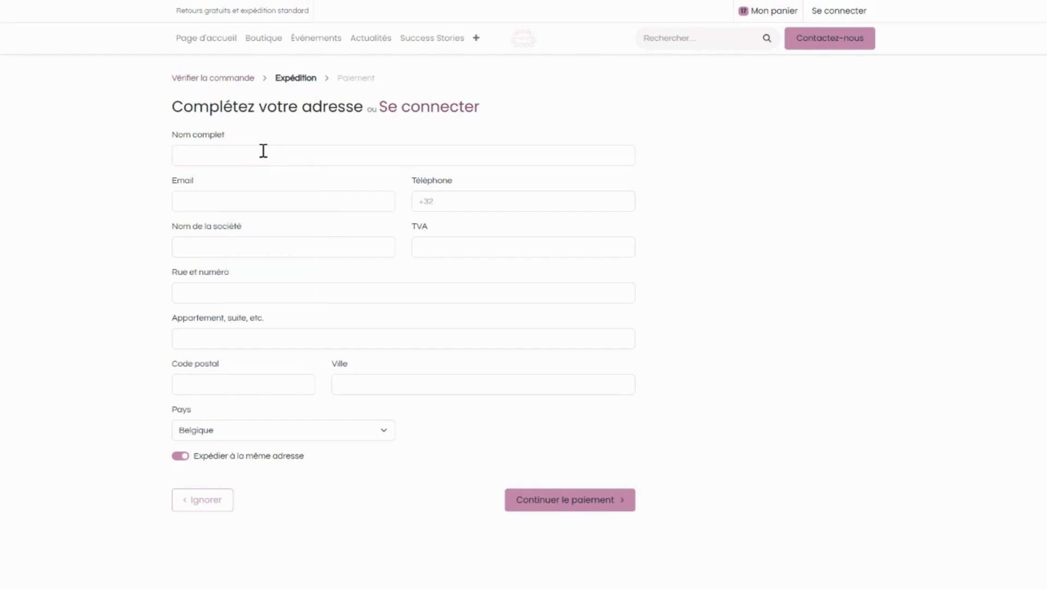
click(263, 150)
click(293, 184)
Autofill the e-mail, phone, company name (YourCompany) and VAT number fields.
click(278, 202)
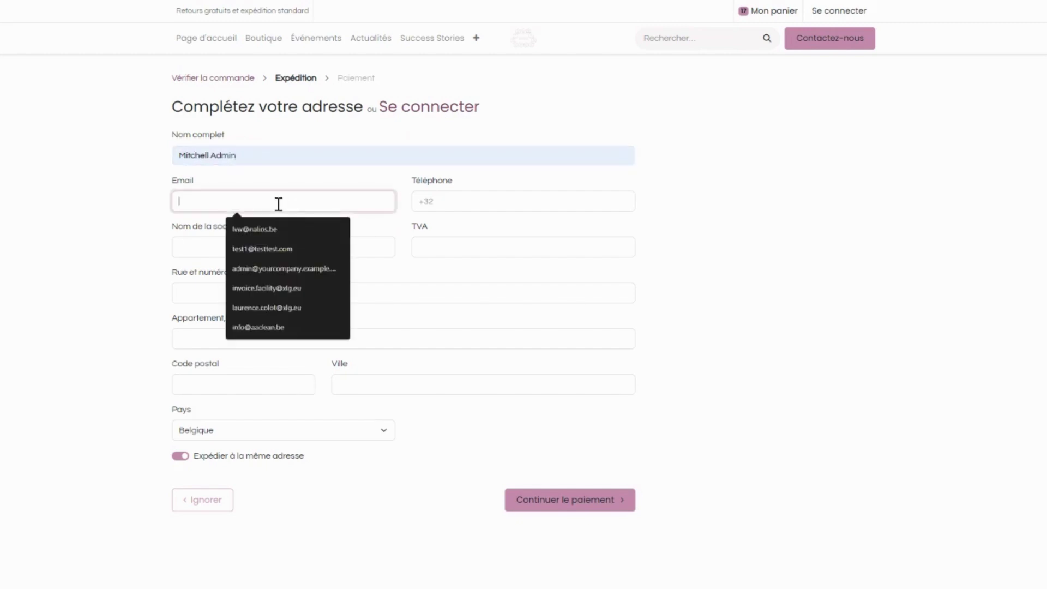
click(335, 246)
click(469, 205)
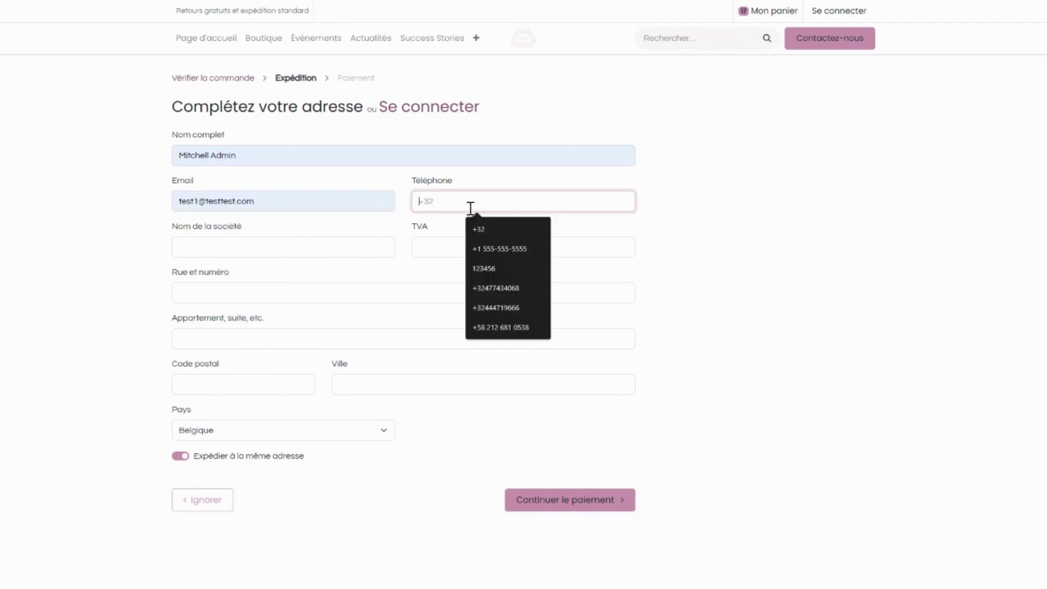
click(499, 287)
click(225, 248)
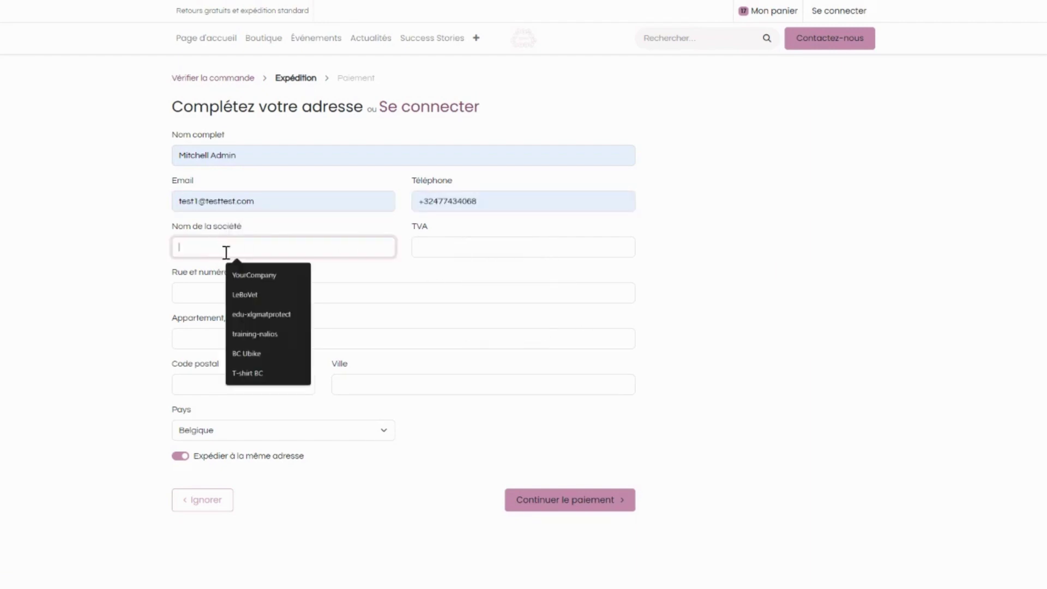
click(275, 279)
click(465, 247)
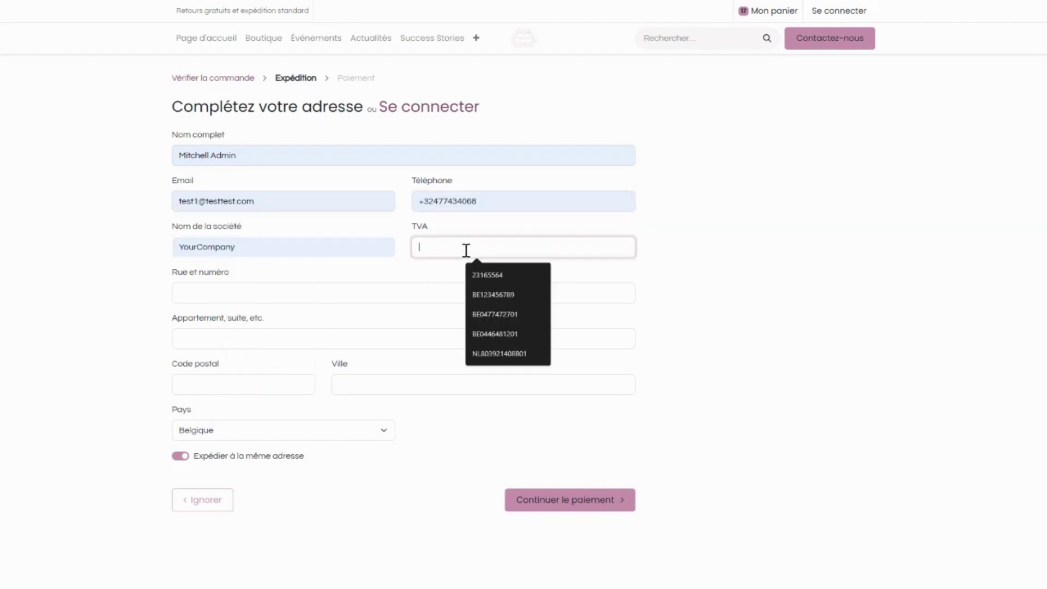
click(493, 295)
Autofill street, apartment, postal code and city, keep Belgique as country, and submit the address.
click(224, 292)
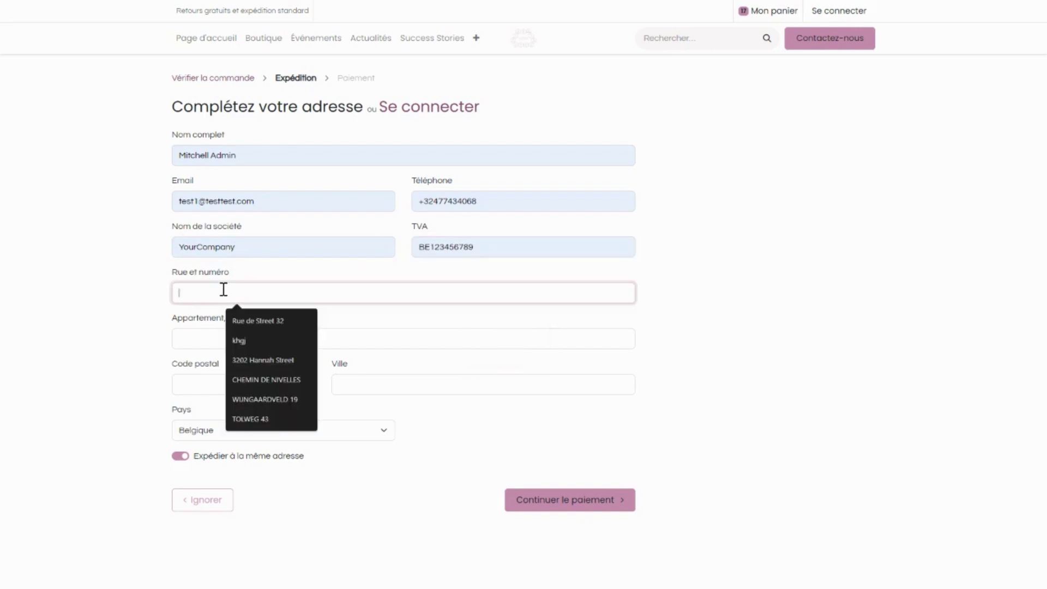
click(266, 320)
click(266, 342)
click(269, 367)
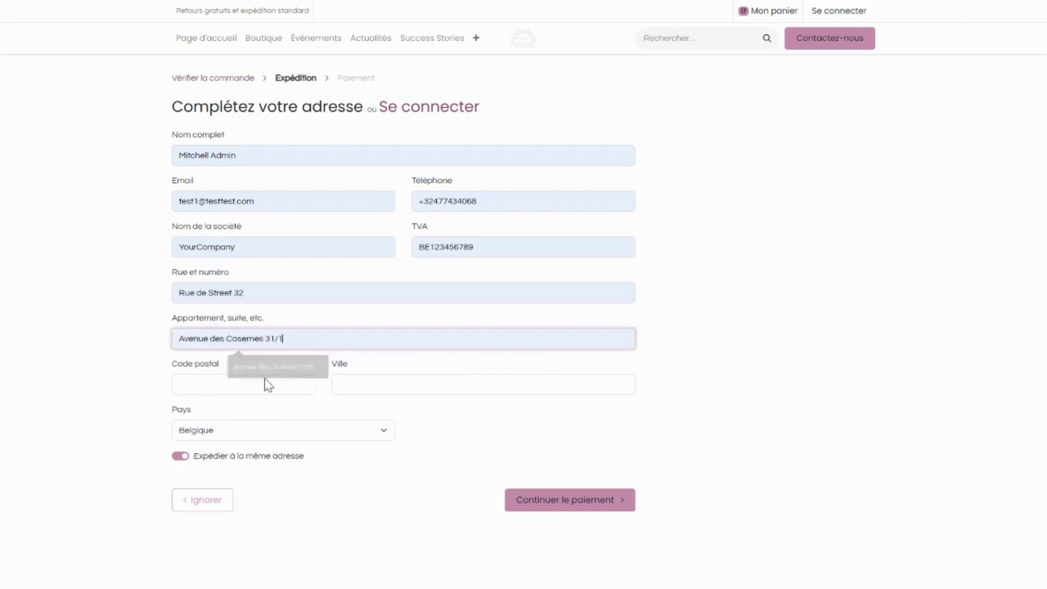
click(269, 385)
click(268, 428)
click(397, 388)
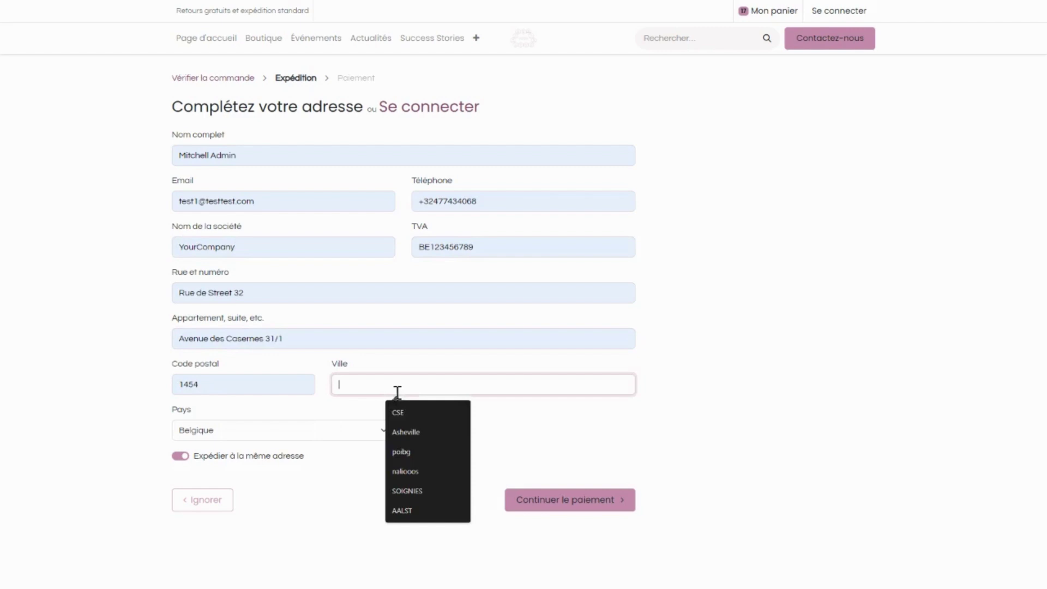
click(400, 430)
click(283, 435)
click(283, 436)
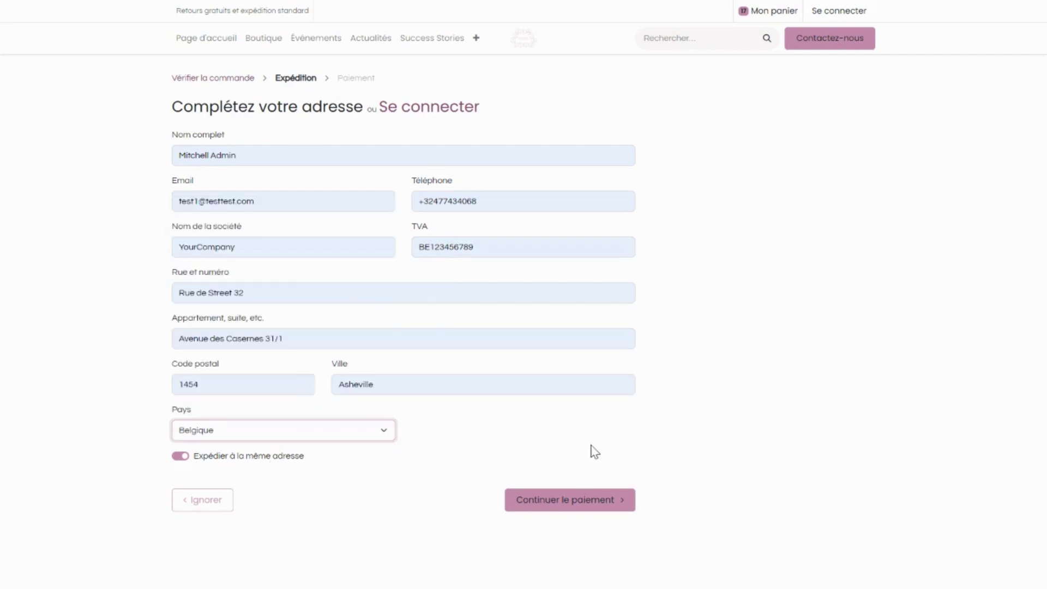
click(588, 505)
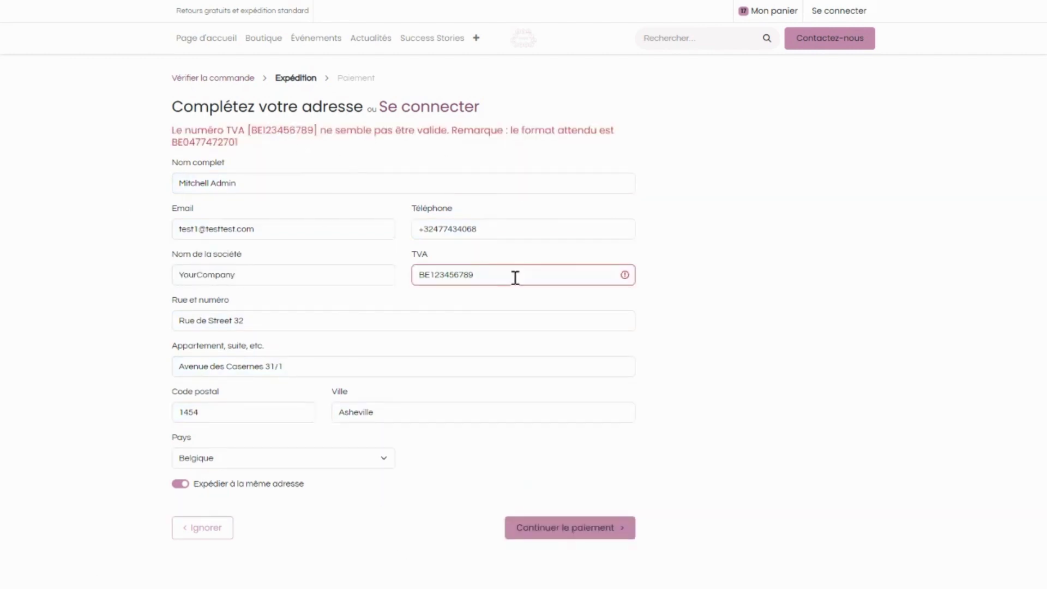
Replace the rejected VAT number with the suggested example format and resubmit the address.
drag(174, 142, 235, 146)
key(ctrl+c)
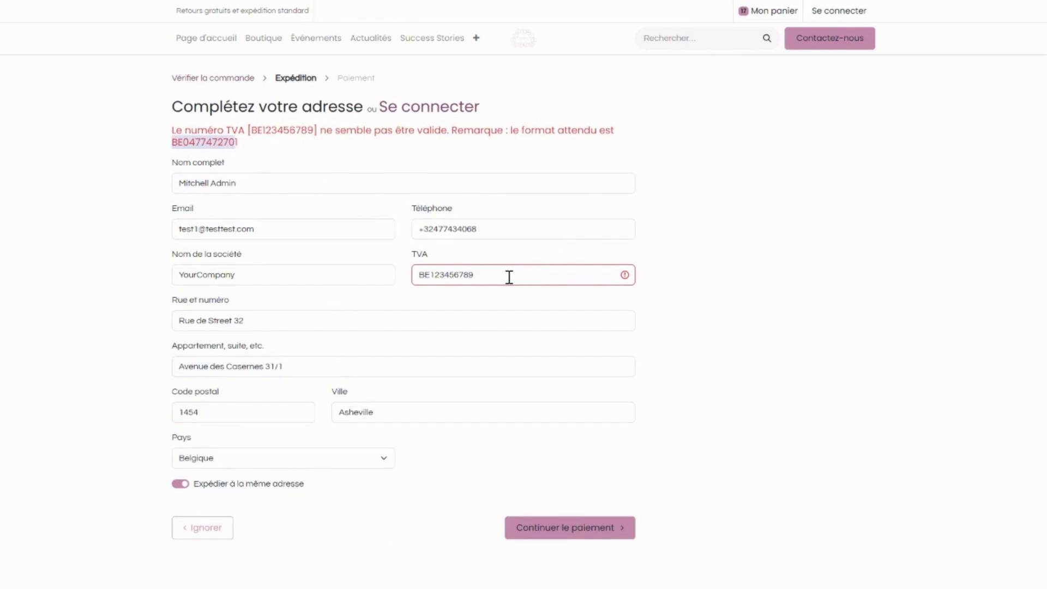
double_click(506, 277)
key(ctrl+v)
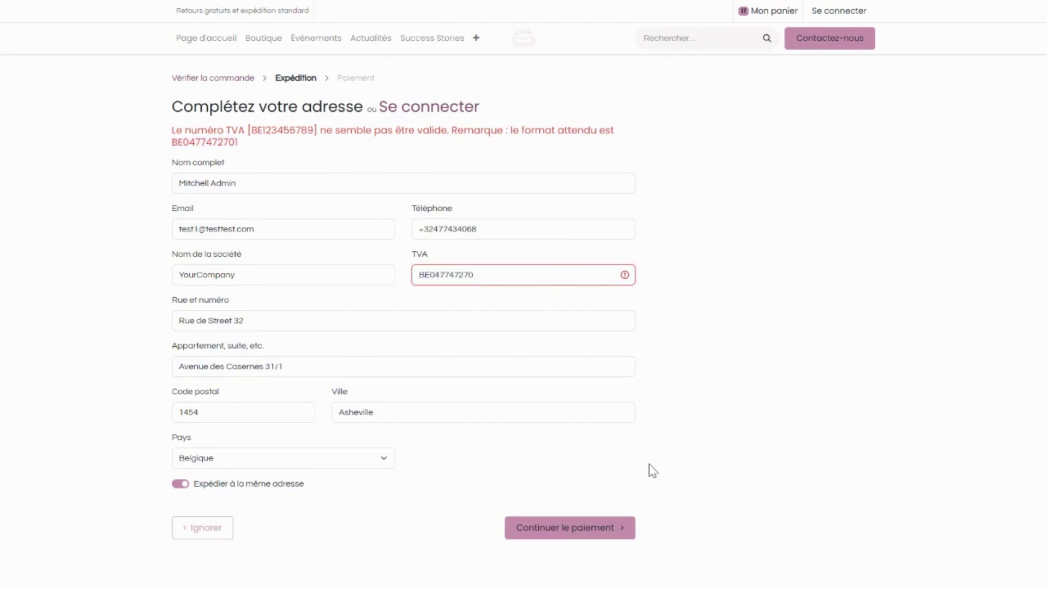
click(581, 528)
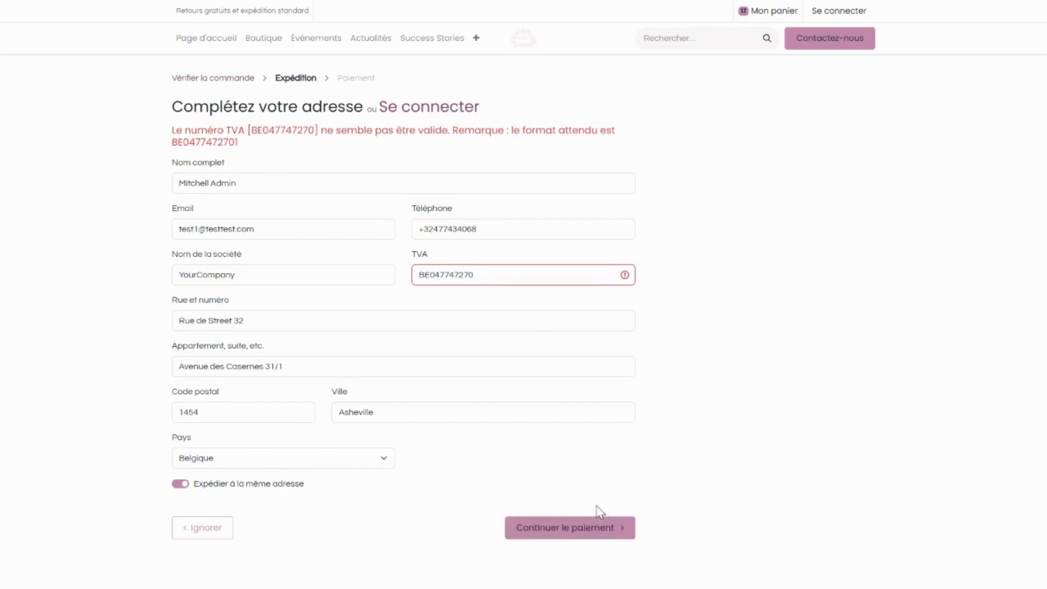
Clear the TVA and Nom de la société fields and continue to payment.
double_click(493, 270)
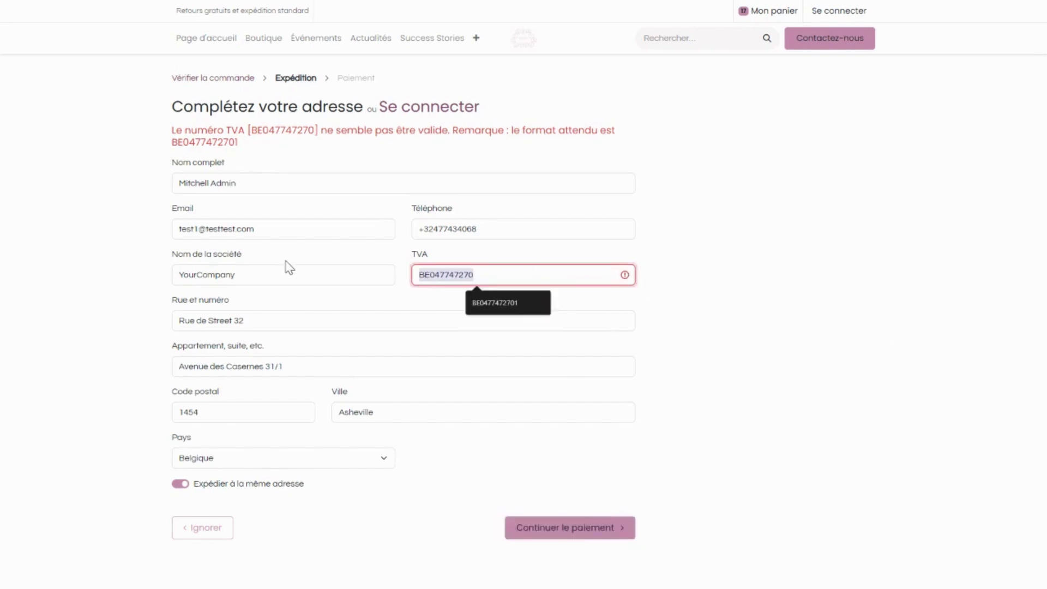
key(BackSpace)
double_click(257, 273)
key(BackSpace)
click(701, 366)
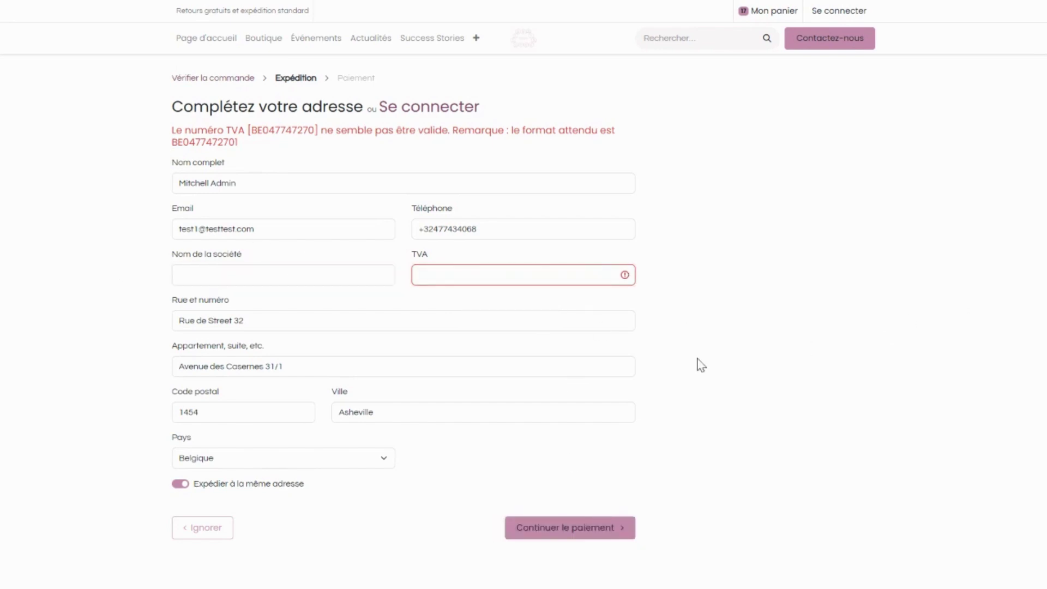
click(568, 537)
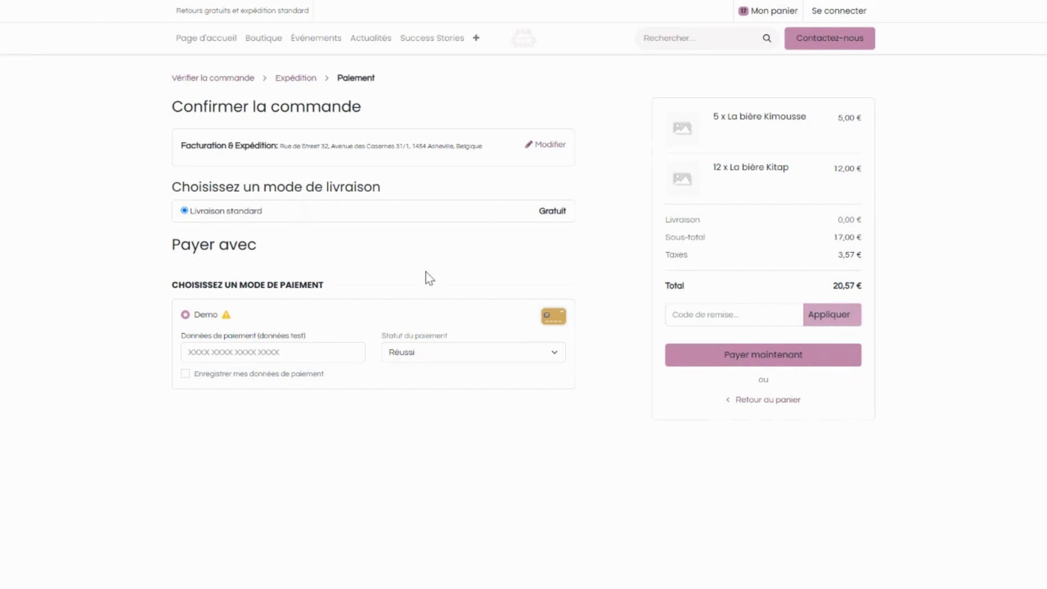
Pay with Demo using test card number 1, saving the payment details.
click(269, 358)
text(1234567)
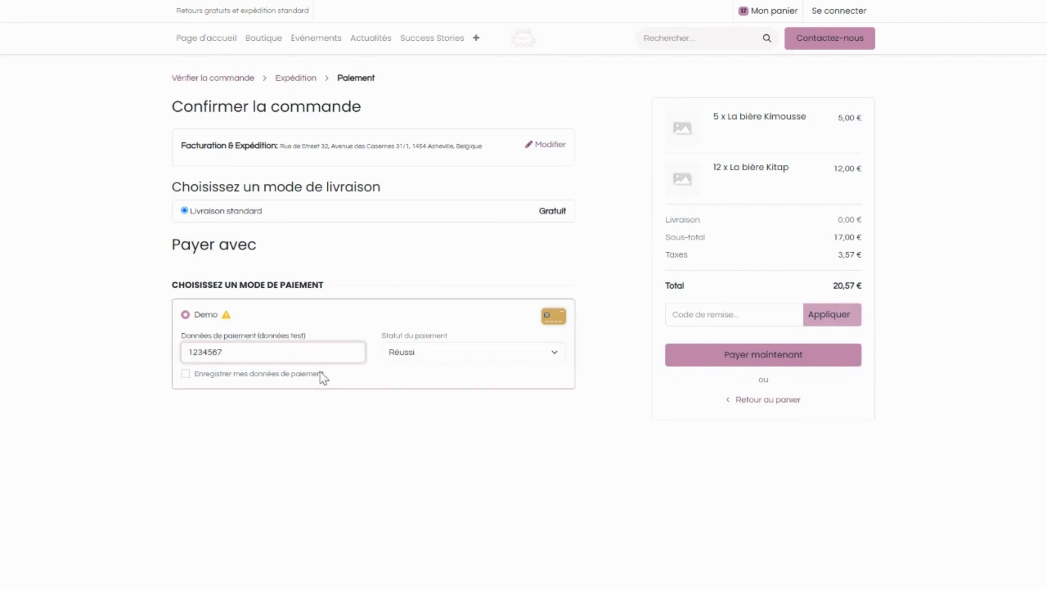
click(185, 375)
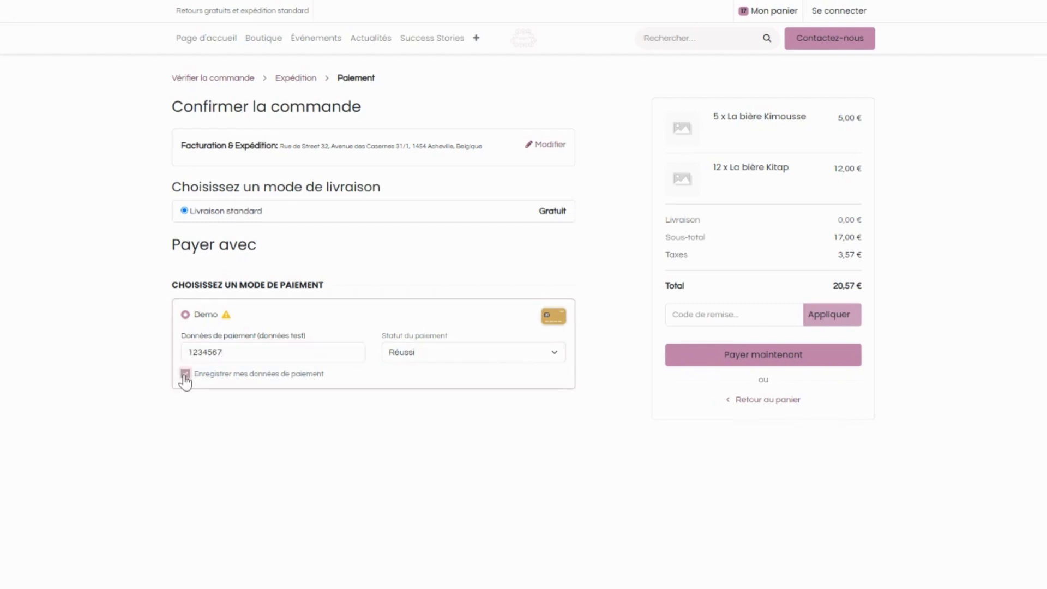
click(762, 361)
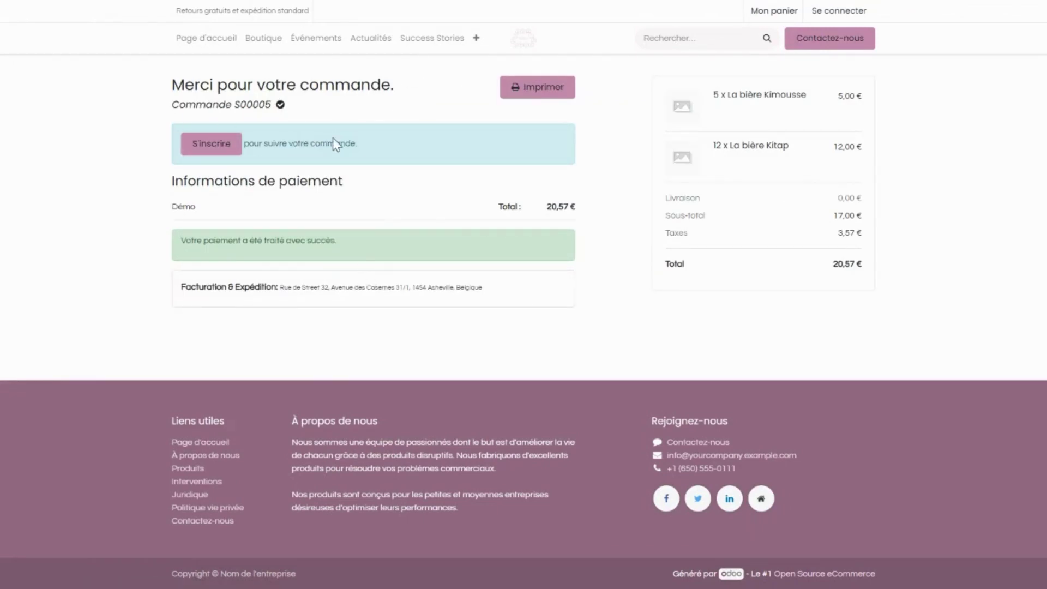
Print order S00005 to PDF and highlight the Kitap's short description to review it.
click(542, 93)
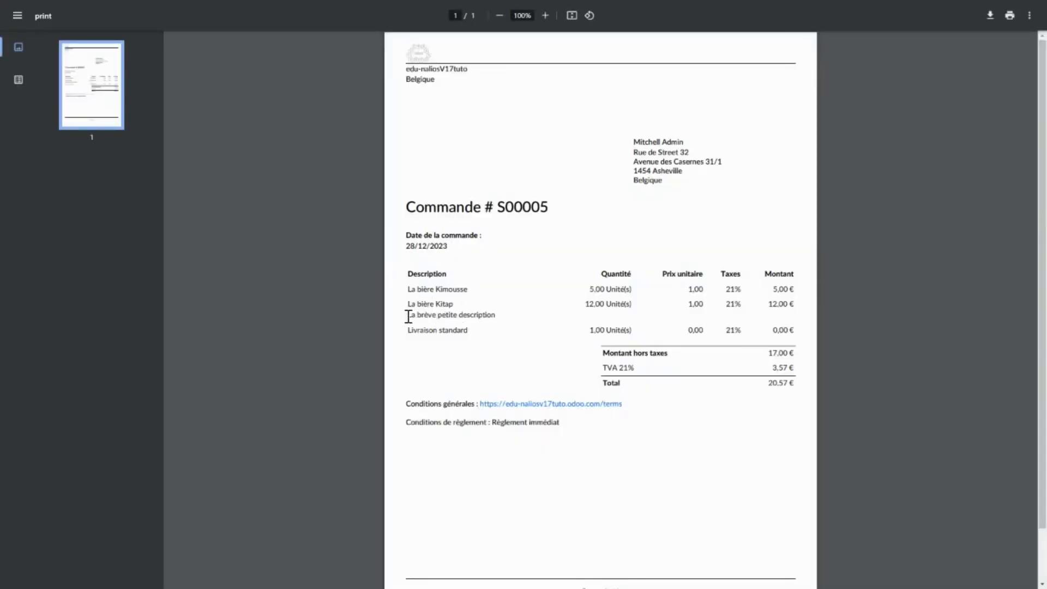
drag(407, 314, 504, 322)
click(504, 322)
drag(418, 315, 491, 320)
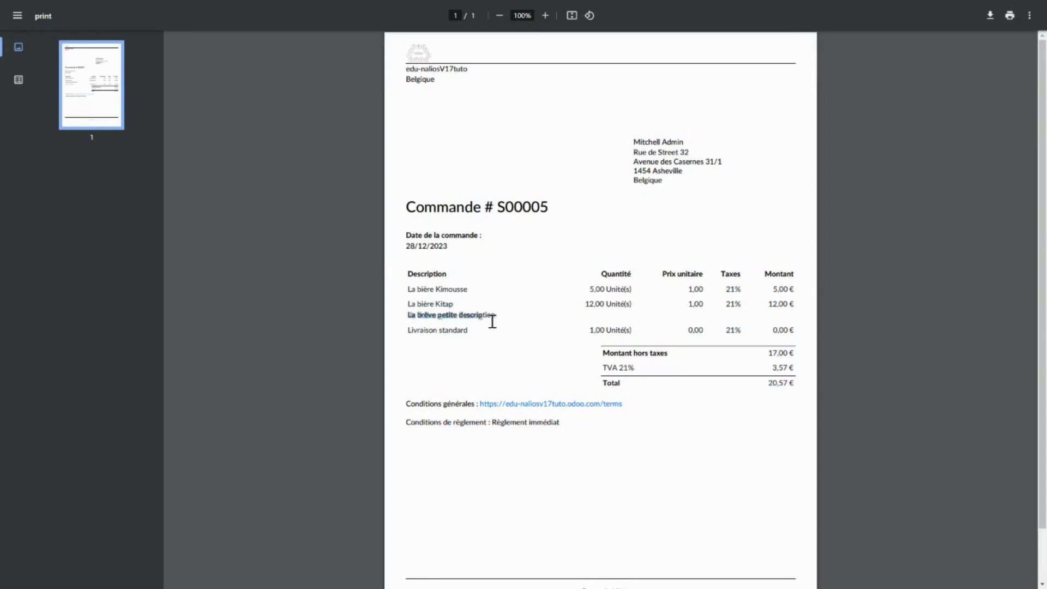
click(512, 323)
double_click(410, 315)
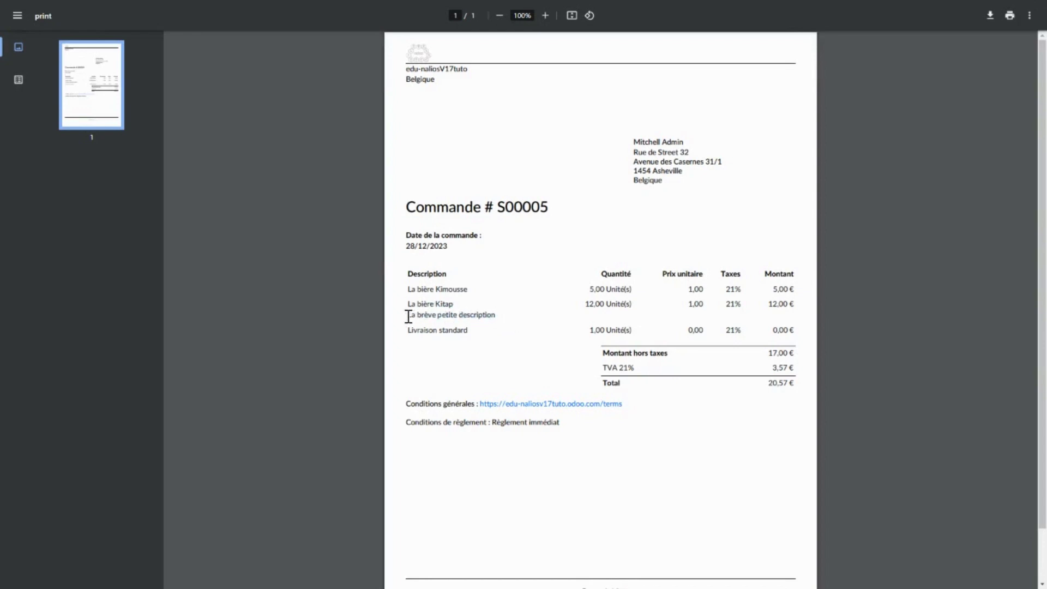
click(508, 329)
triple_click(446, 315)
click(505, 322)
triple_click(469, 314)
click(545, 316)
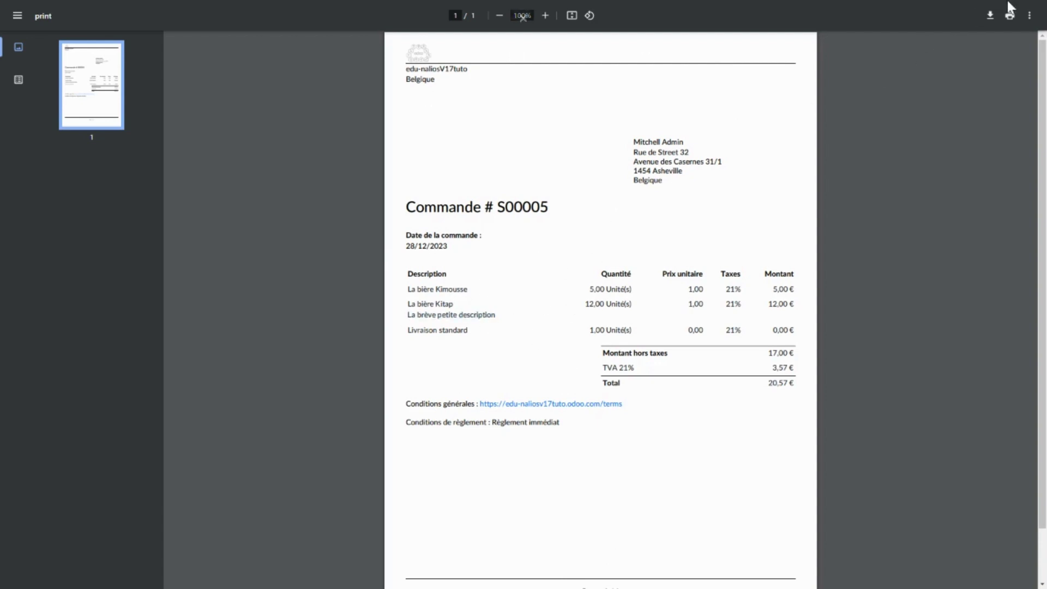